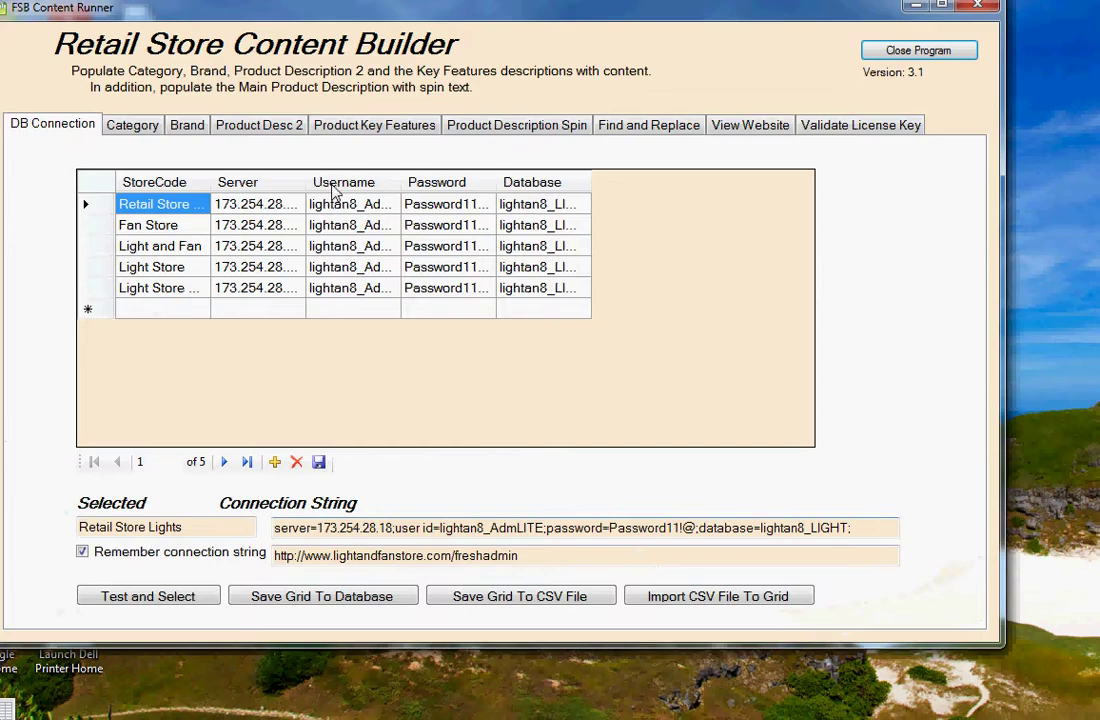
Move the program window about 40 px right and 50 px down to uncover the desktop icons
{"action": "left_click_drag", "start_coordinate": [365, 15], "coordinate": [405, 65]}
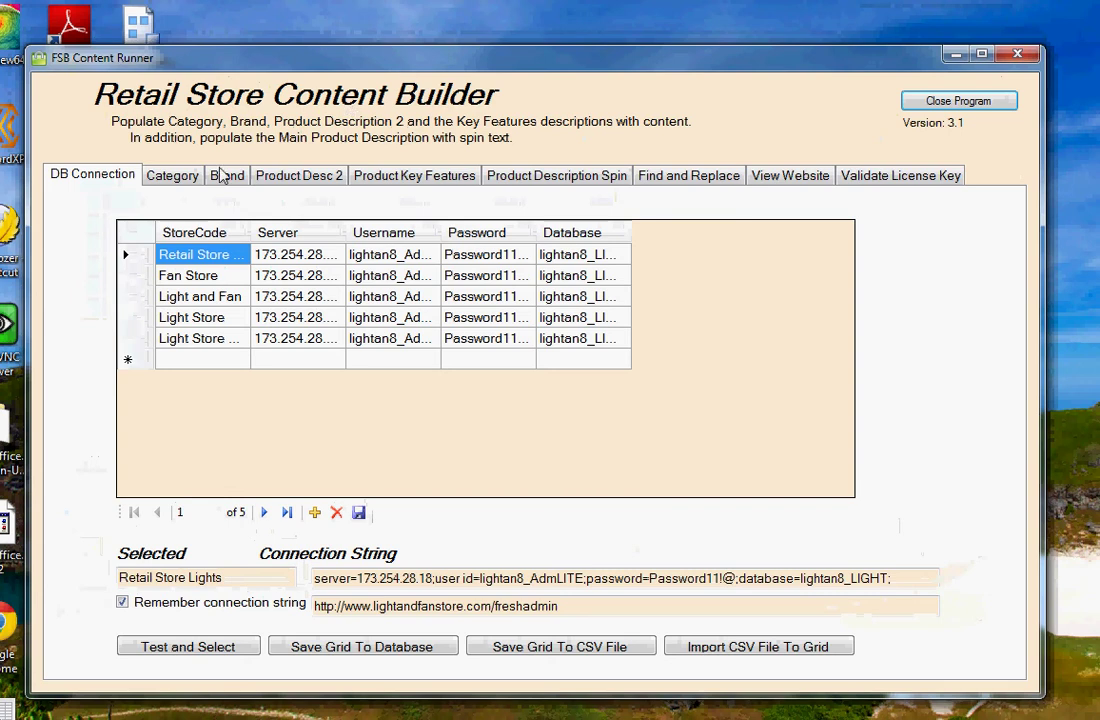
Browse the Category, Brand, Product Desc 2, Key Features and Product Description Spin pages in turn
{"action": "left_click", "coordinate": [166, 182]}
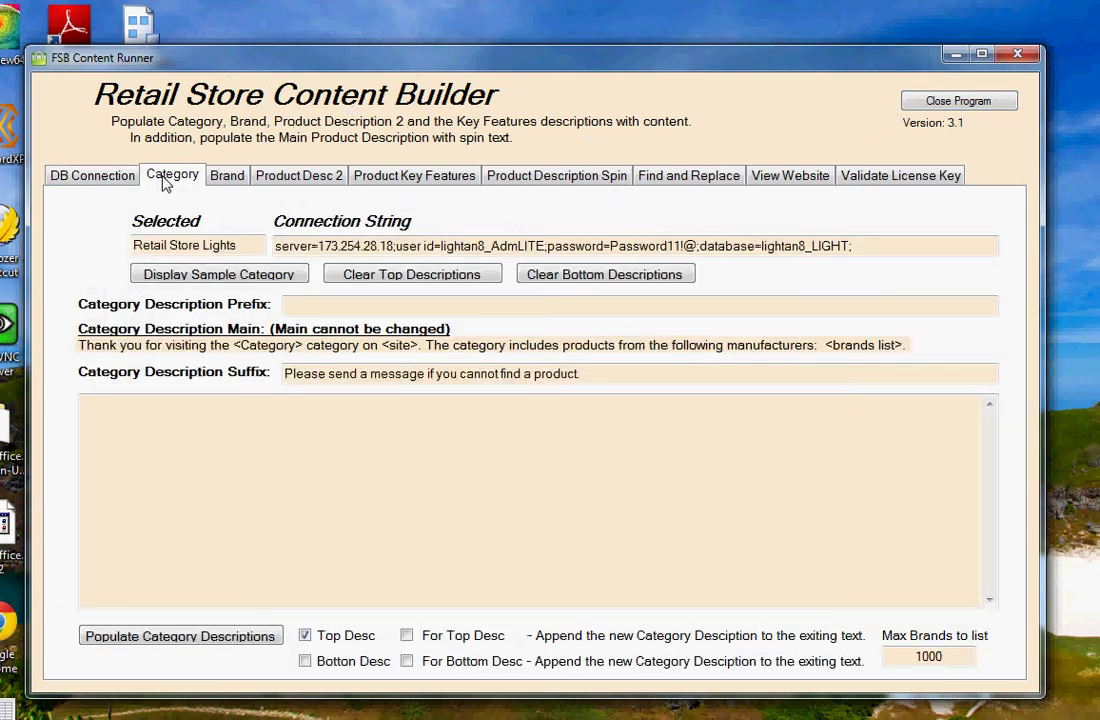
{"action": "left_click", "coordinate": [228, 180]}
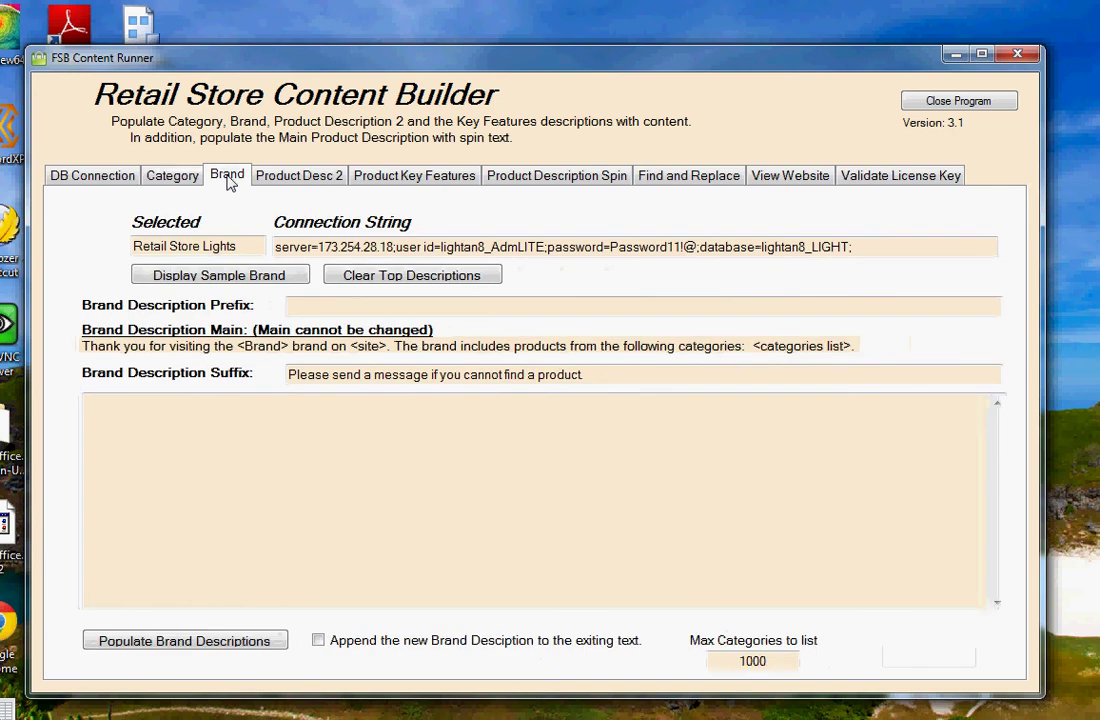
{"action": "left_click", "coordinate": [305, 180]}
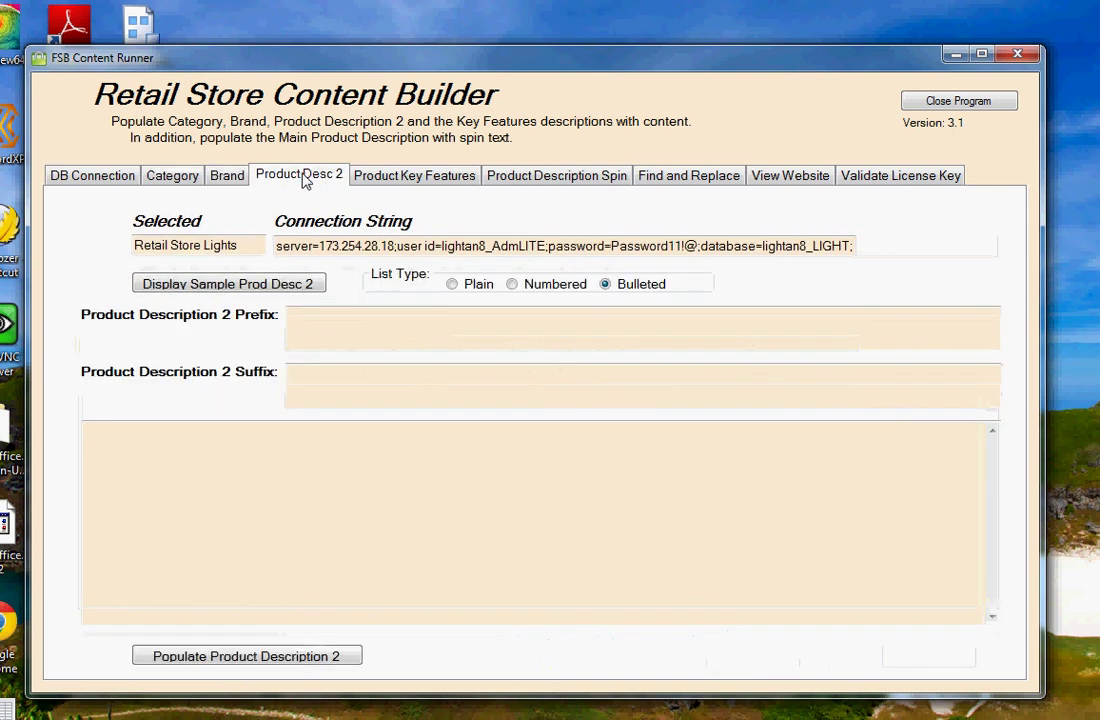
{"action": "left_click", "coordinate": [404, 183]}
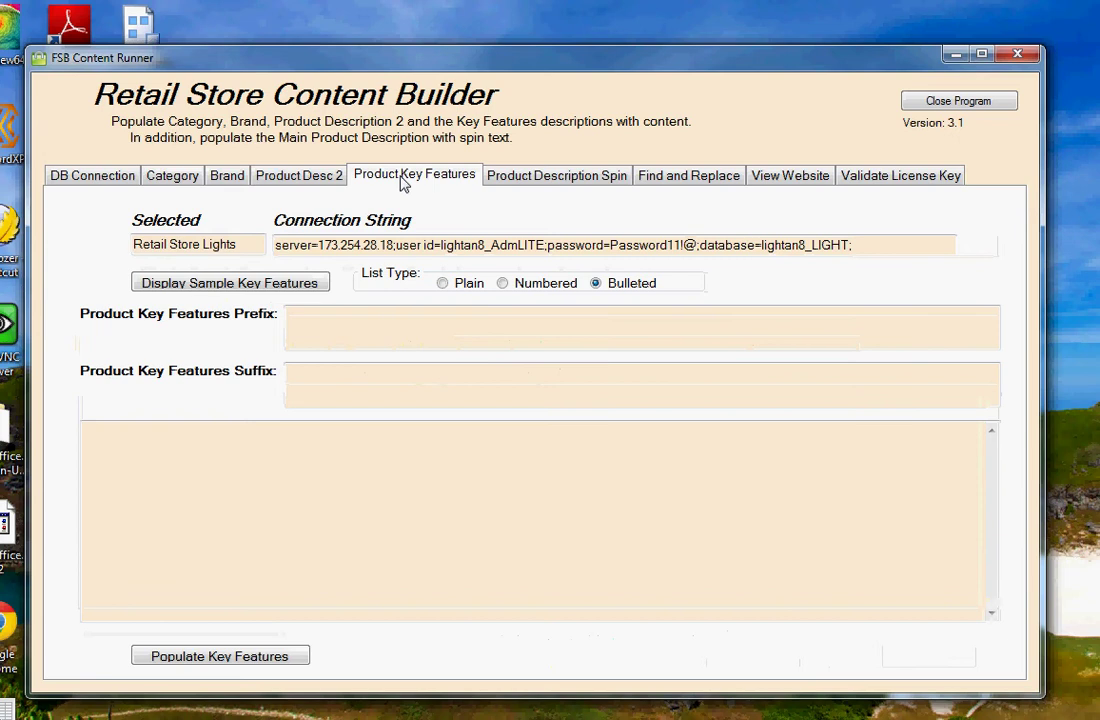
{"action": "left_click", "coordinate": [533, 178]}
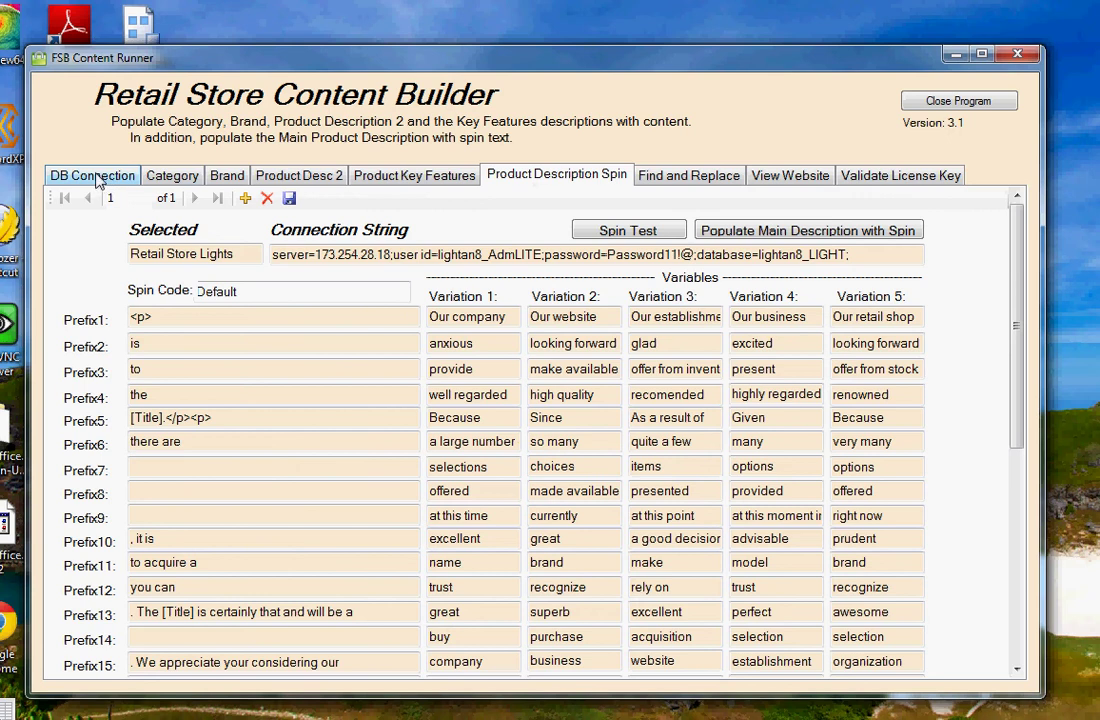
Select the Retail Store Lights connection and test it successfully
{"action": "left_click", "coordinate": [98, 178]}
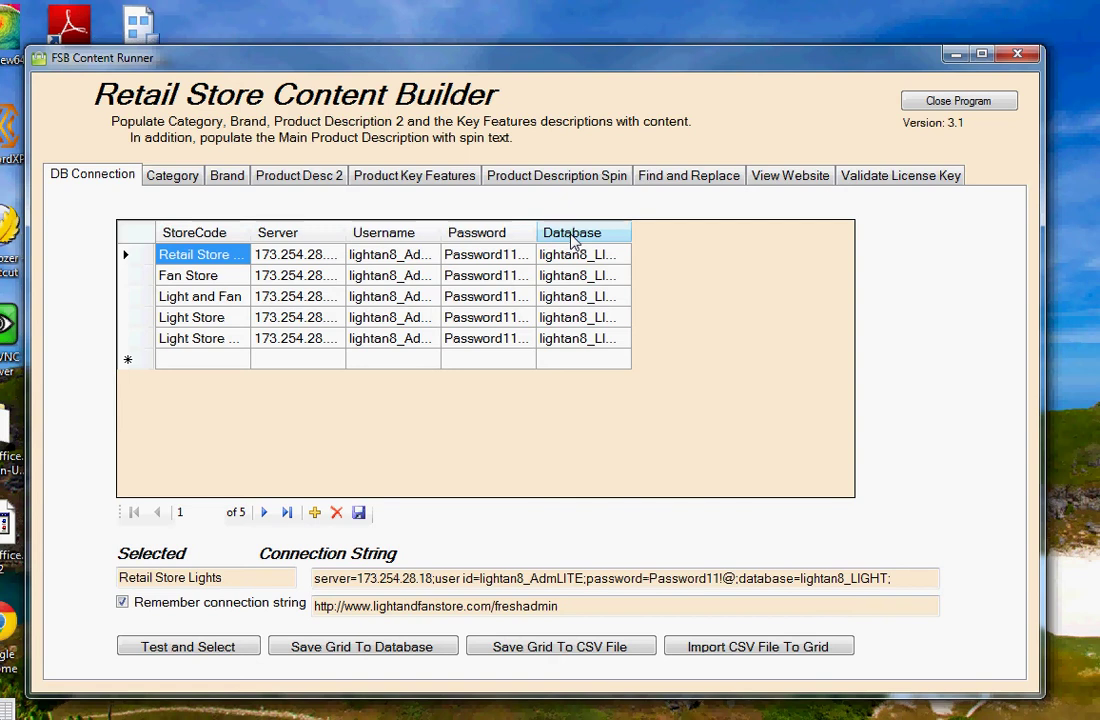
{"action": "left_click", "coordinate": [140, 258]}
{"action": "left_click", "coordinate": [180, 650]}
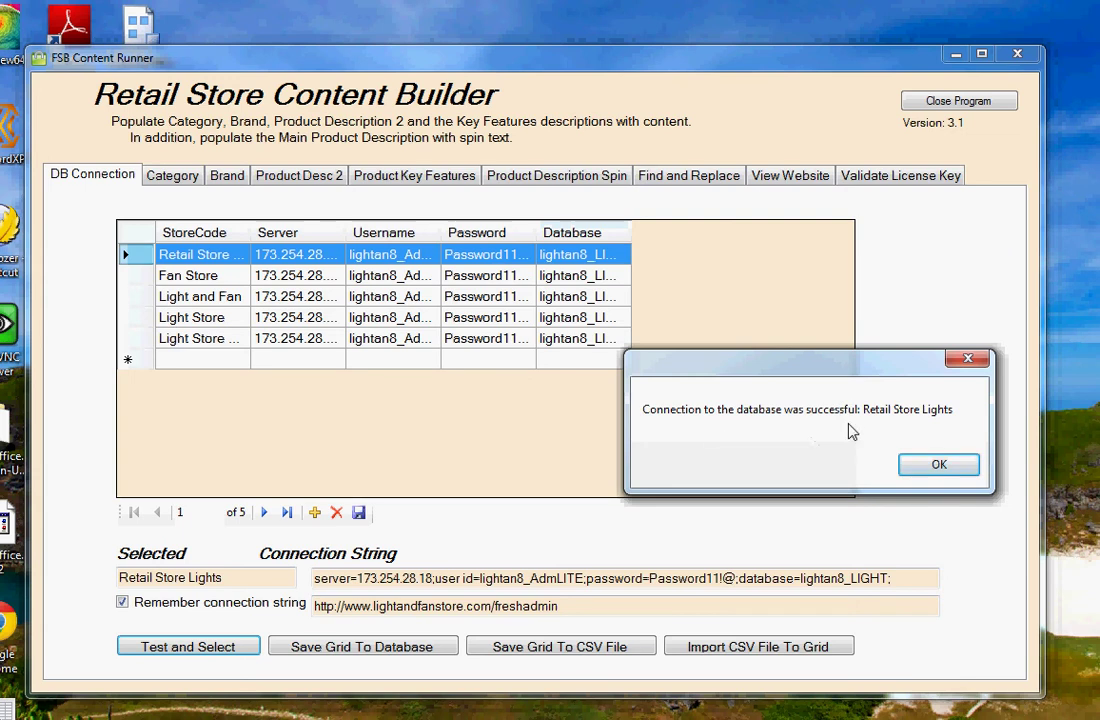
{"action": "left_click", "coordinate": [936, 468]}
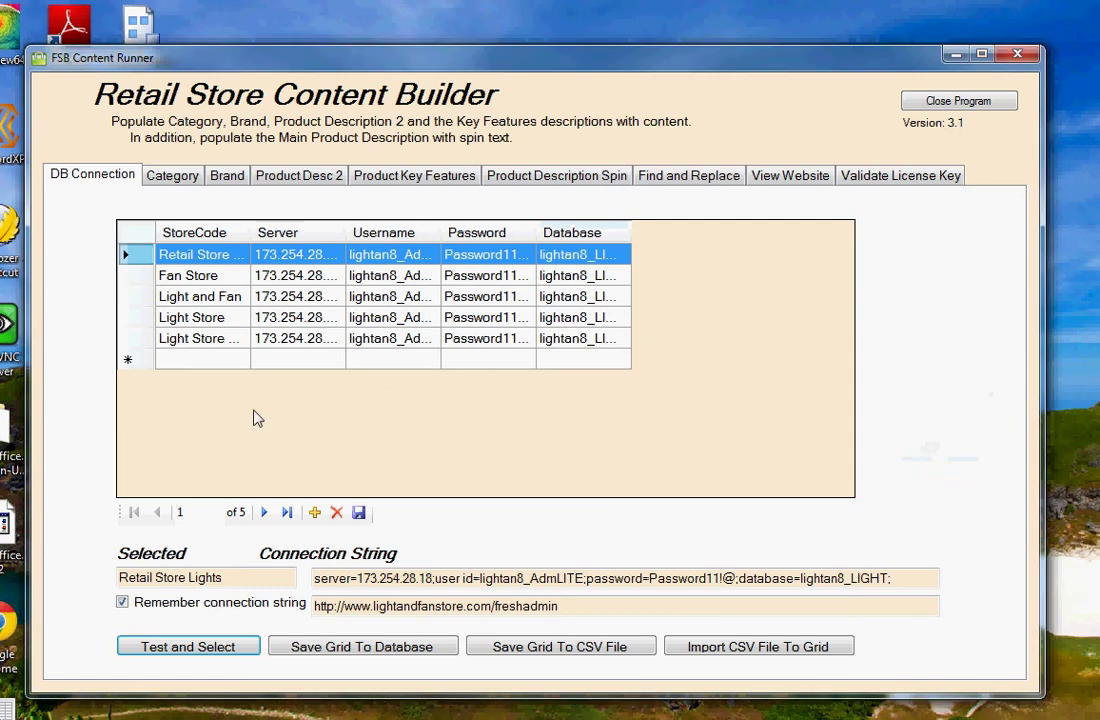
Switch to the Category page with Retail Store Lights as the selected store
{"action": "left_click", "coordinate": [172, 180]}
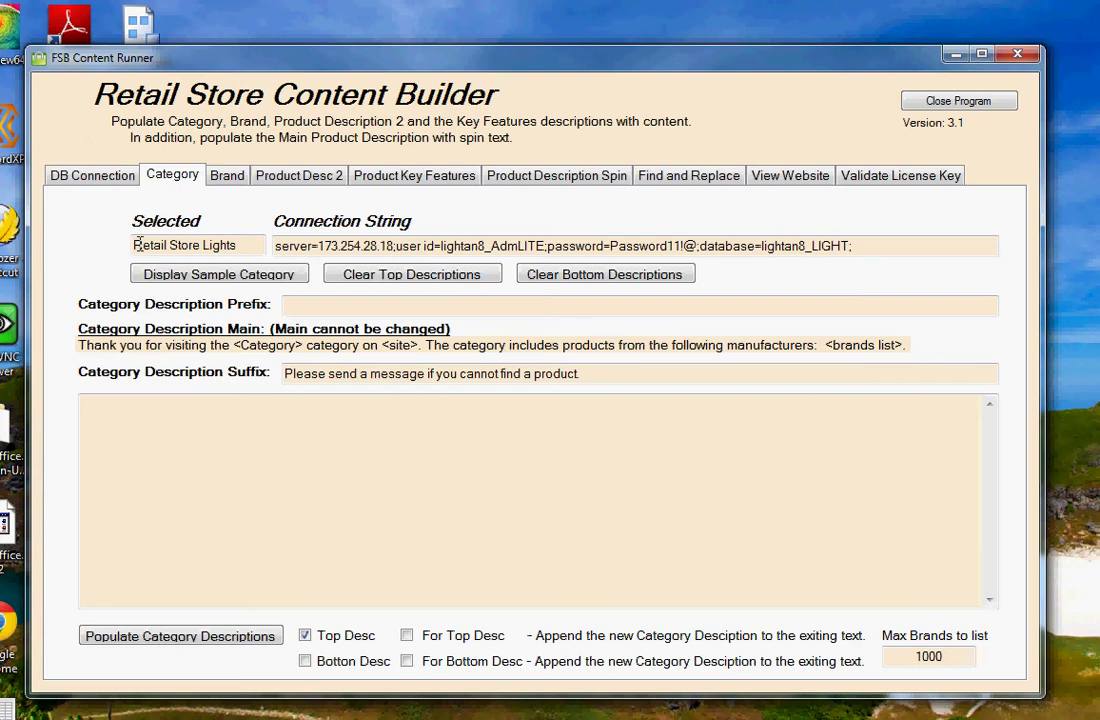
Show sample category descriptions for Downrod Couplers, Downrods and Fan Replacement Blades
{"action": "left_click", "coordinate": [170, 281]}
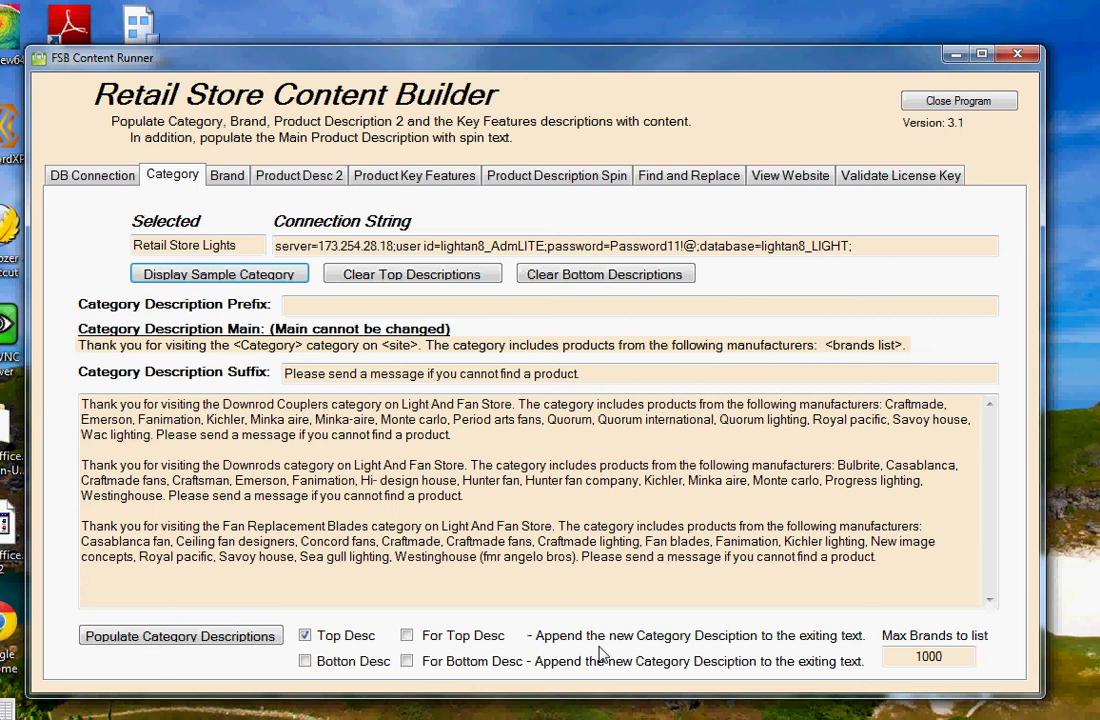
Populate the category descriptions into the database, confirming the 82-row update
{"action": "left_click", "coordinate": [197, 638]}
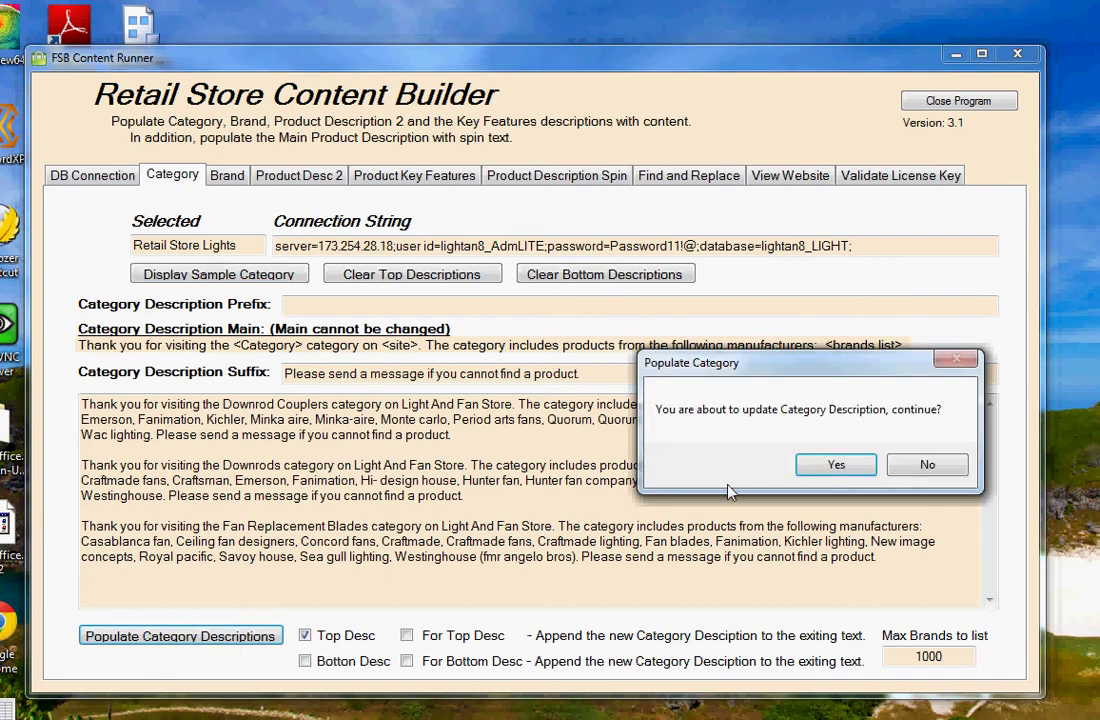
{"action": "left_click", "coordinate": [836, 466]}
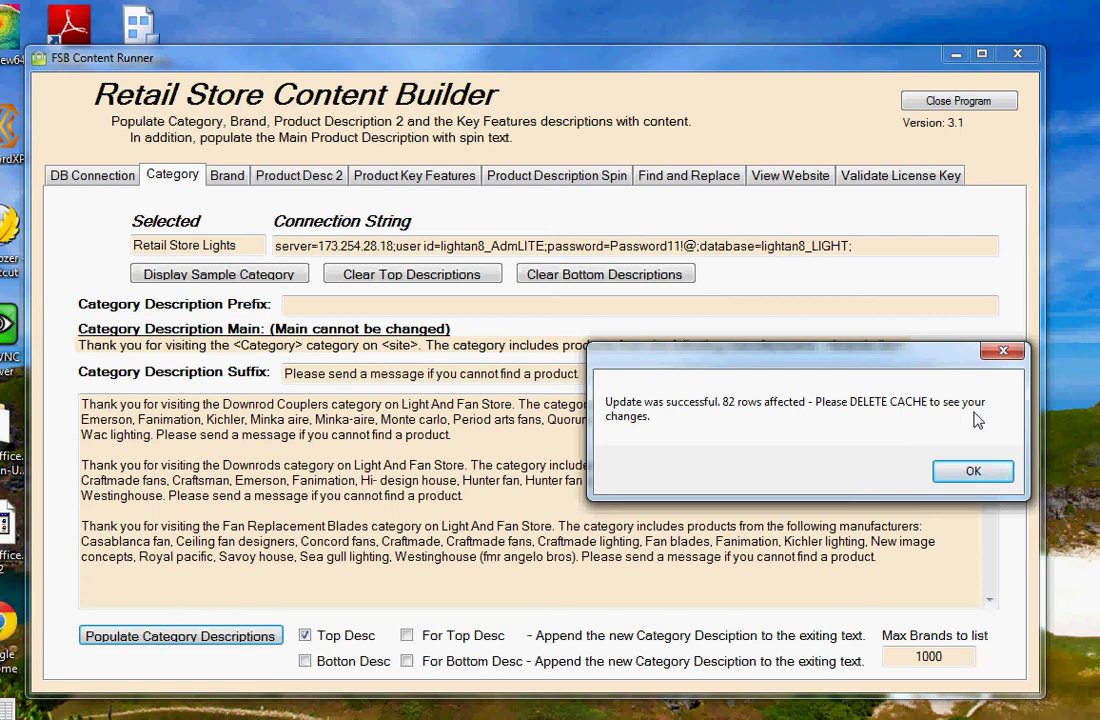
{"action": "left_click", "coordinate": [972, 474]}
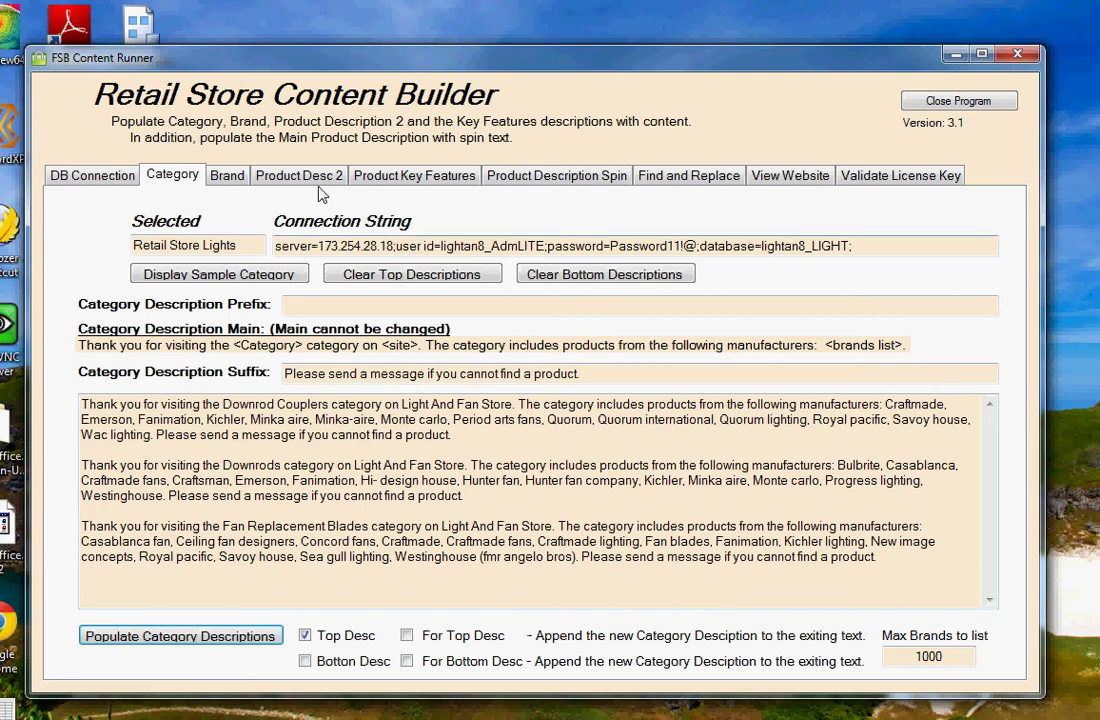
On the Brand page, show sample descriptions for Minka Aire, Minka-Aire and Golden Lighting
{"action": "left_click", "coordinate": [228, 177]}
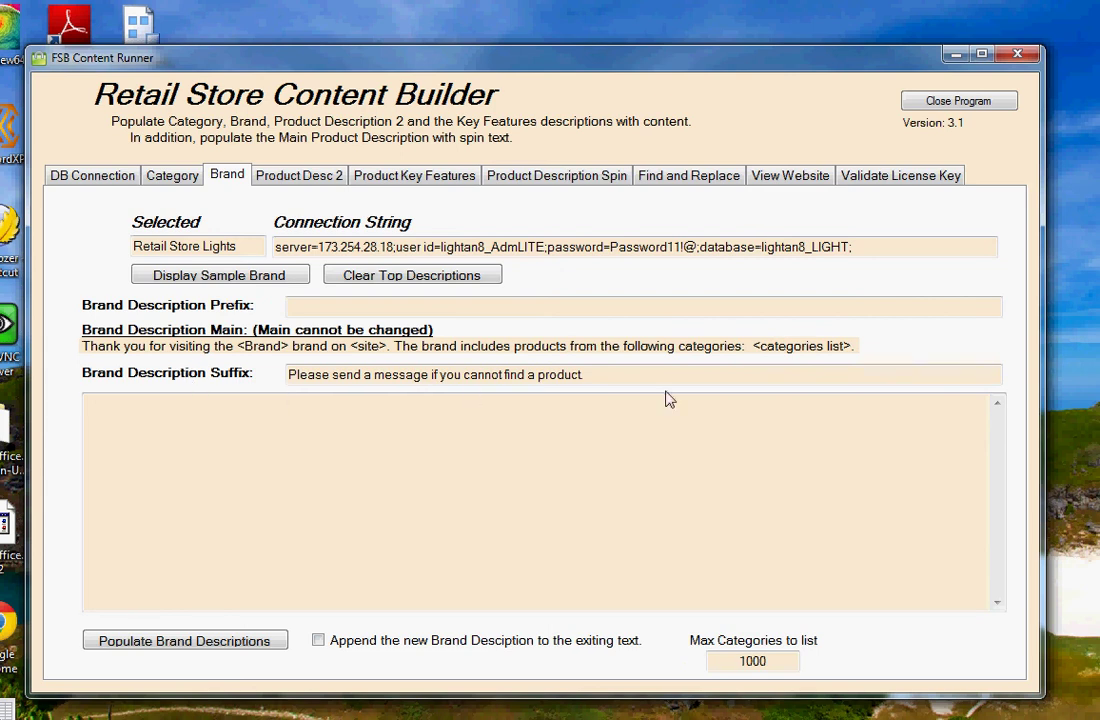
{"action": "left_click", "coordinate": [228, 280]}
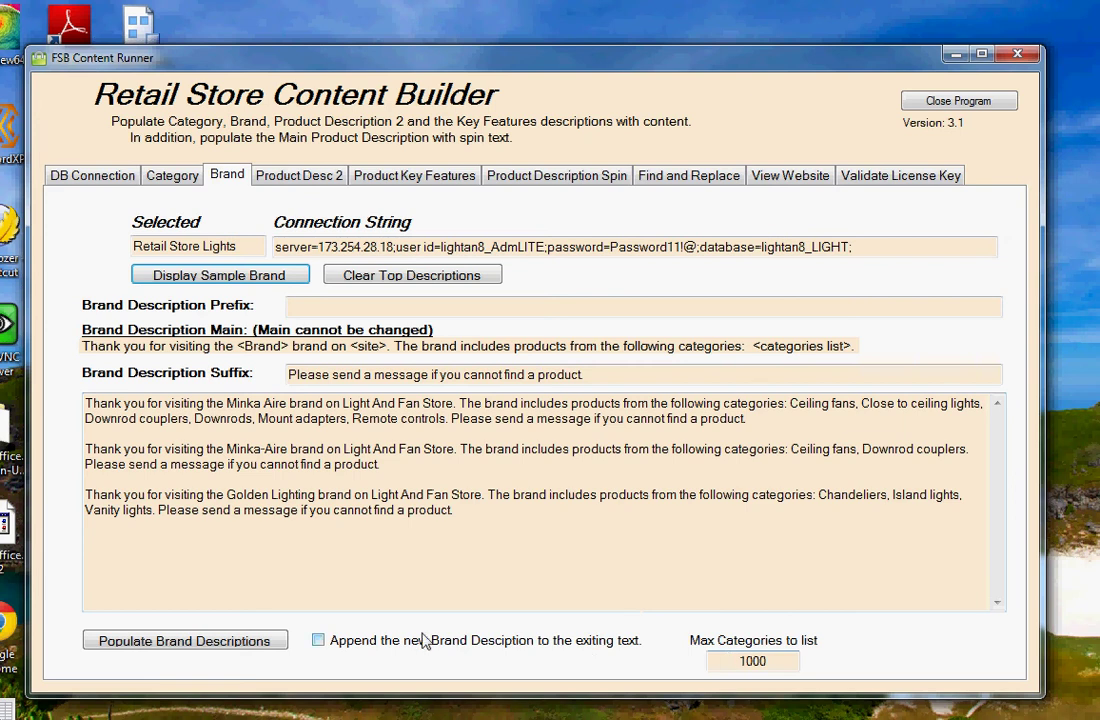
Populate the brand descriptions into the database (719 rows updated), then go to Product Desc 2
{"action": "left_click", "coordinate": [196, 646]}
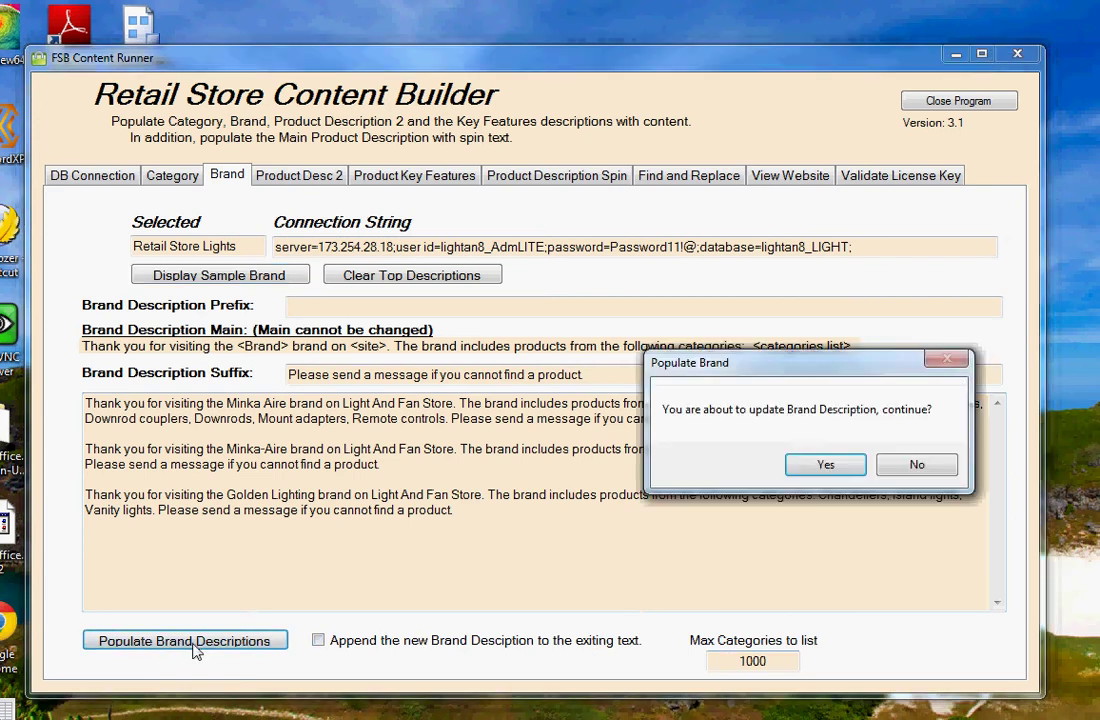
{"action": "left_click", "coordinate": [826, 467]}
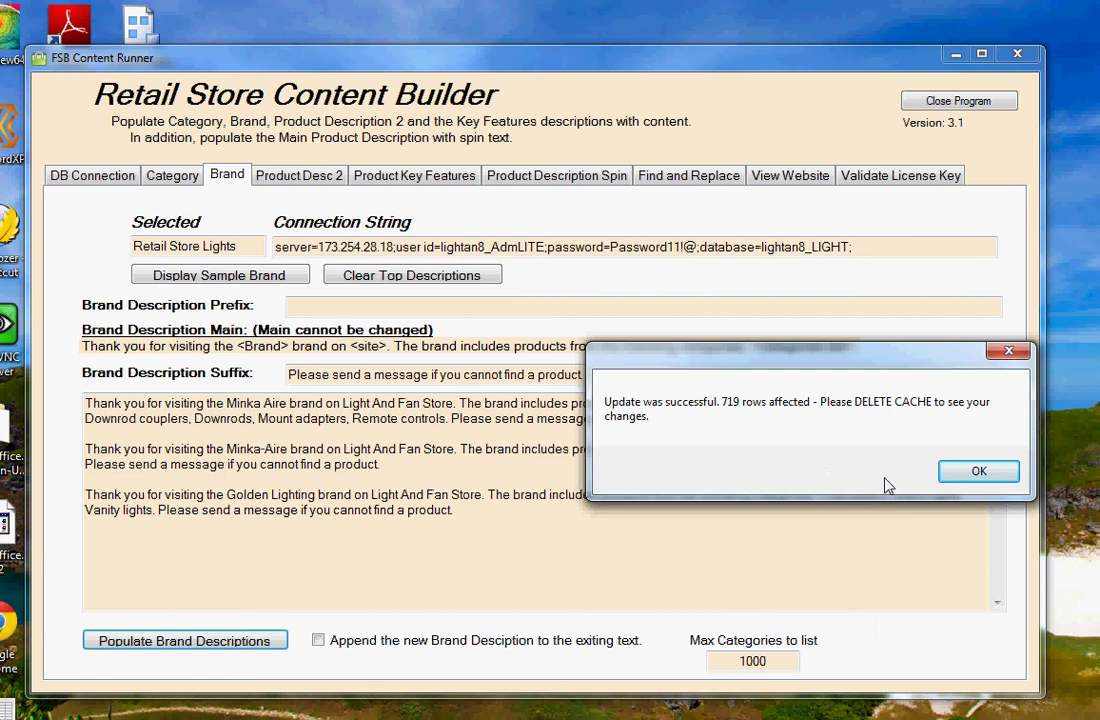
{"action": "left_click", "coordinate": [975, 473]}
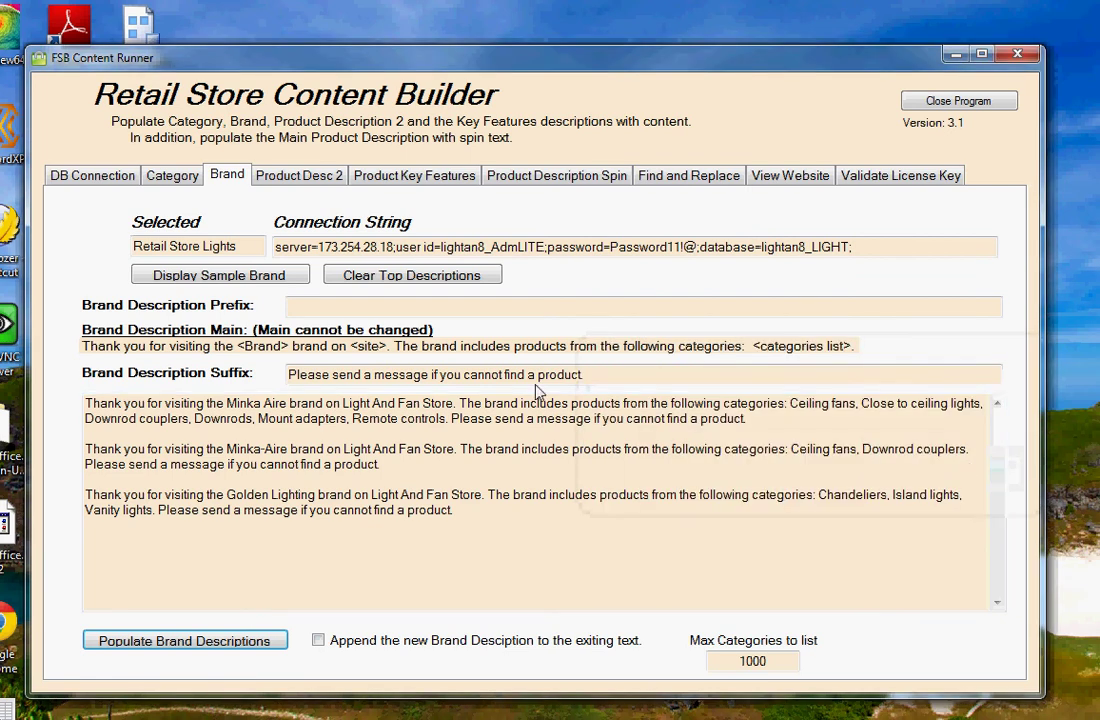
{"action": "left_click", "coordinate": [308, 180]}
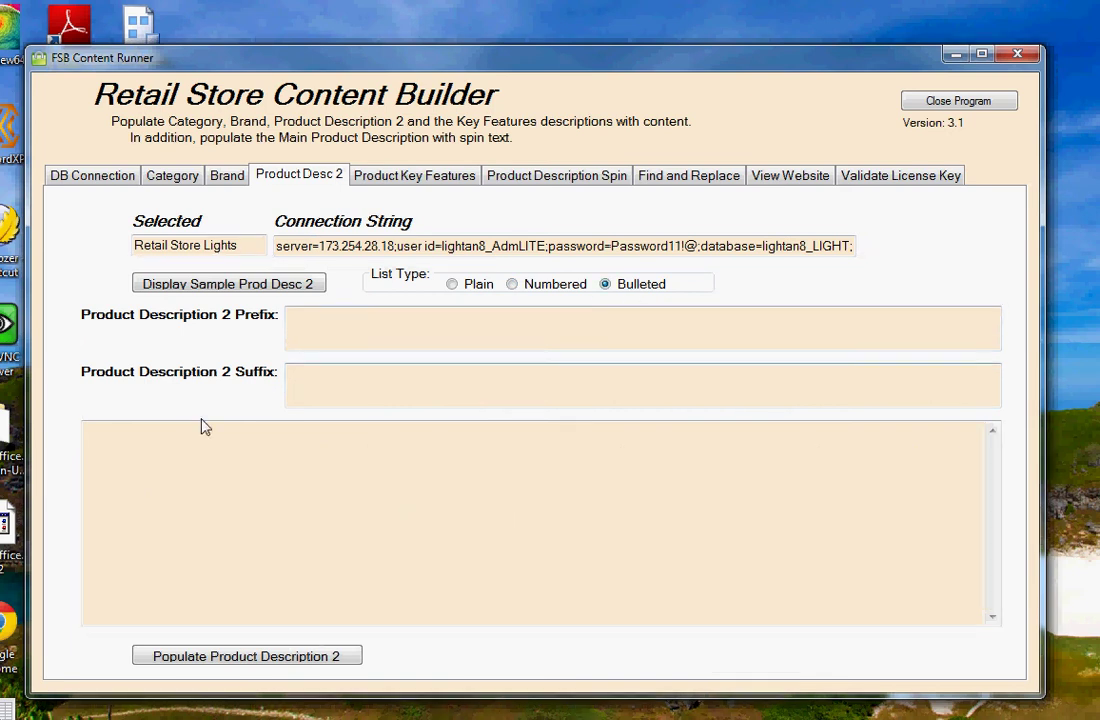
Generate a sample Product Description 2 as a bulleted HTML list of Kohler attributes
{"action": "left_click", "coordinate": [172, 290]}
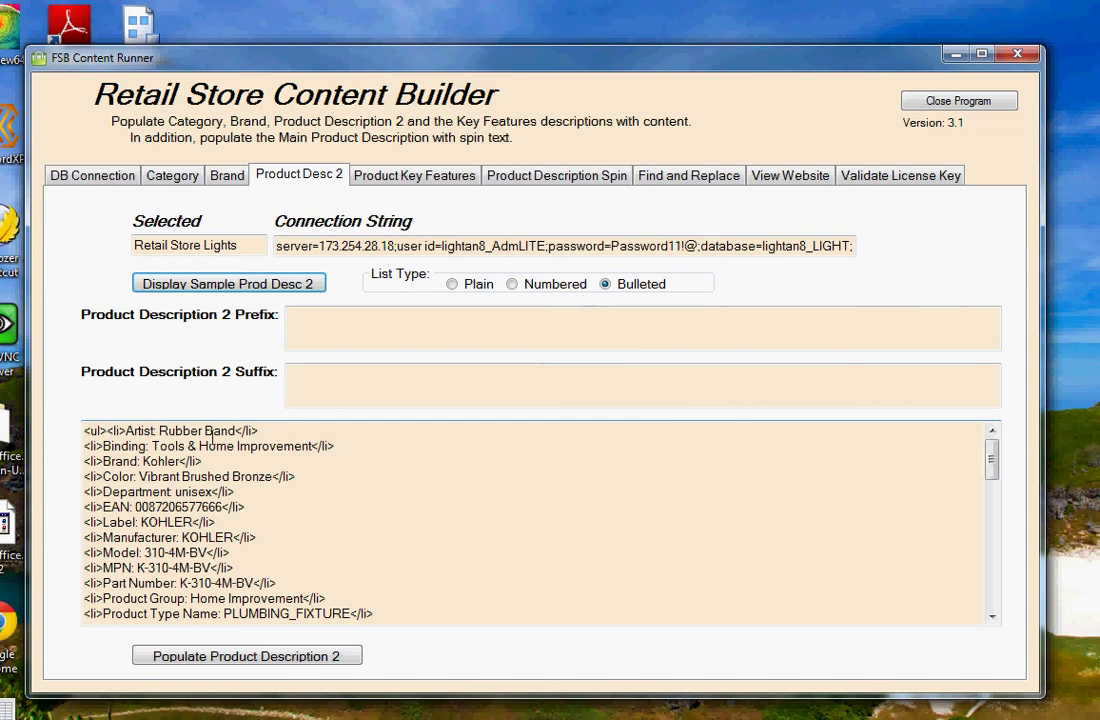
Try the numbered and plain list types, then set Product Description 2 back to Bulleted
{"action": "left_click", "coordinate": [512, 285]}
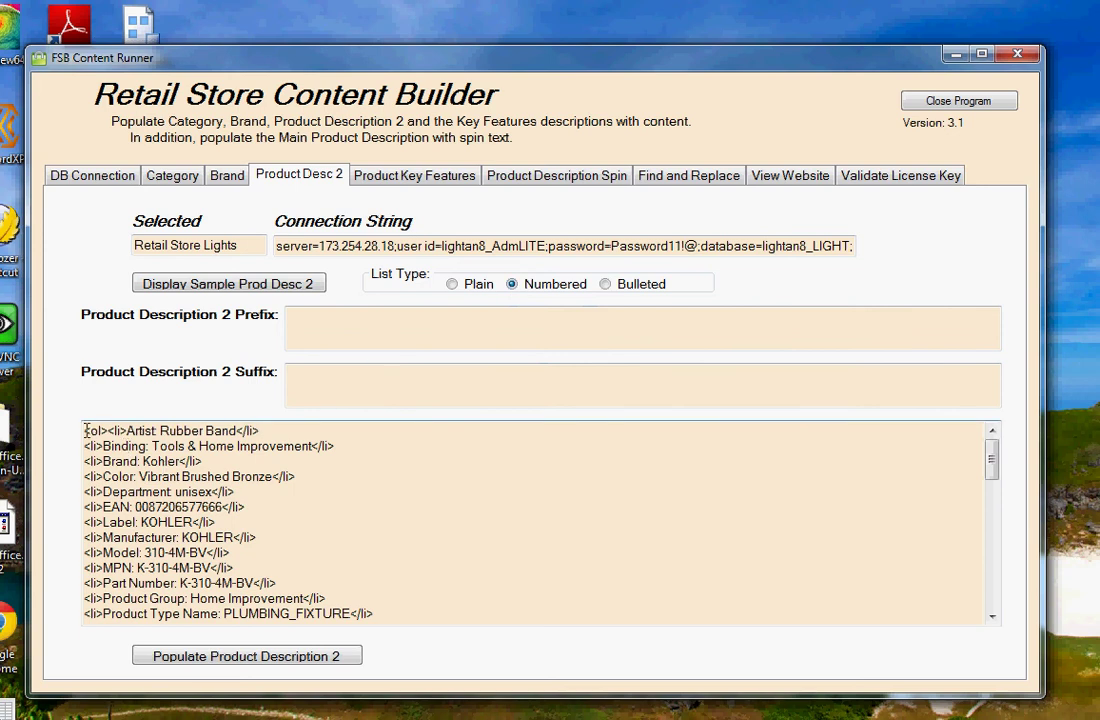
{"action": "left_click_drag", "start_coordinate": [85, 430], "coordinate": [126, 431]}
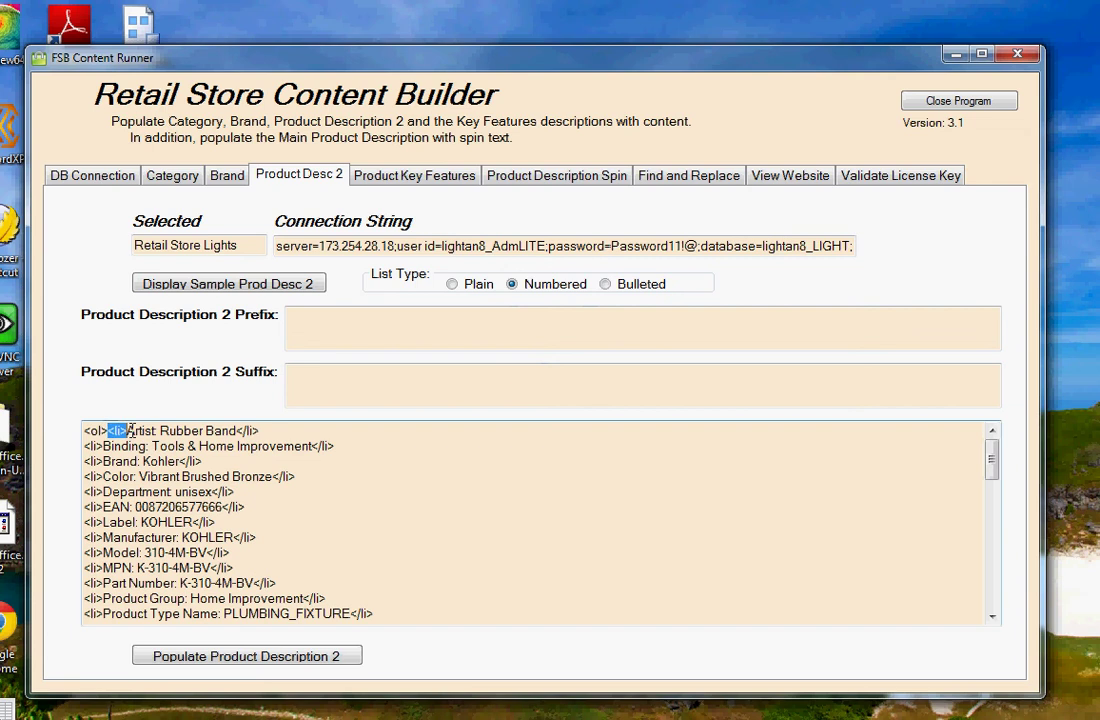
{"action": "left_click", "coordinate": [452, 285]}
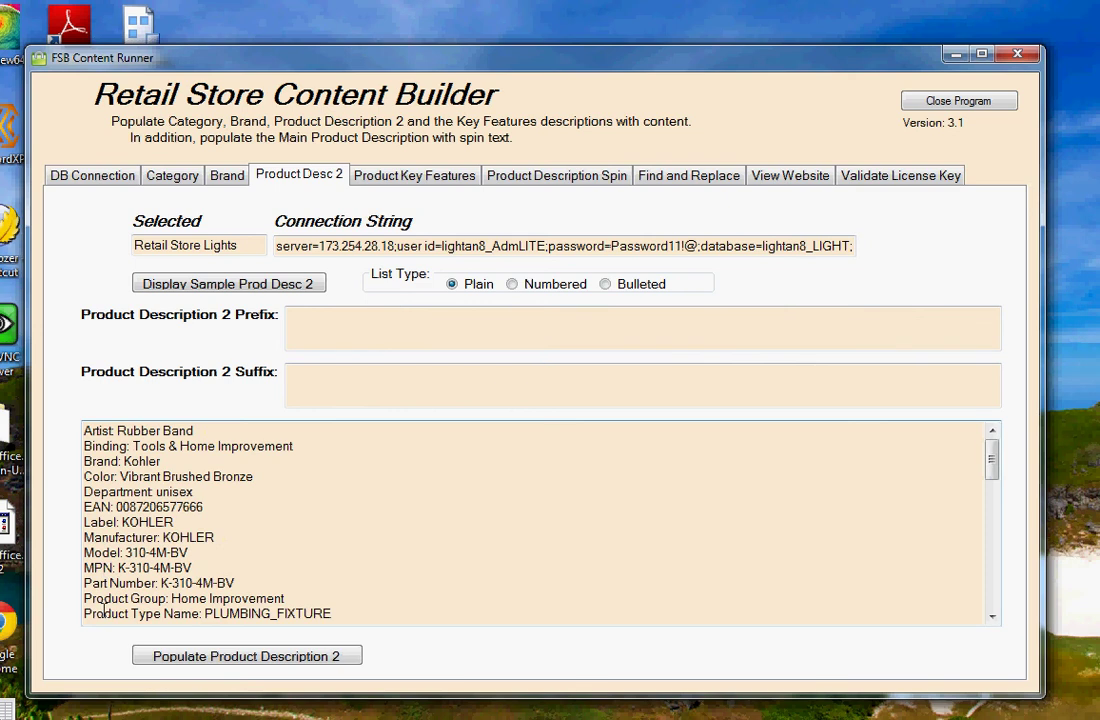
{"action": "left_click", "coordinate": [605, 285]}
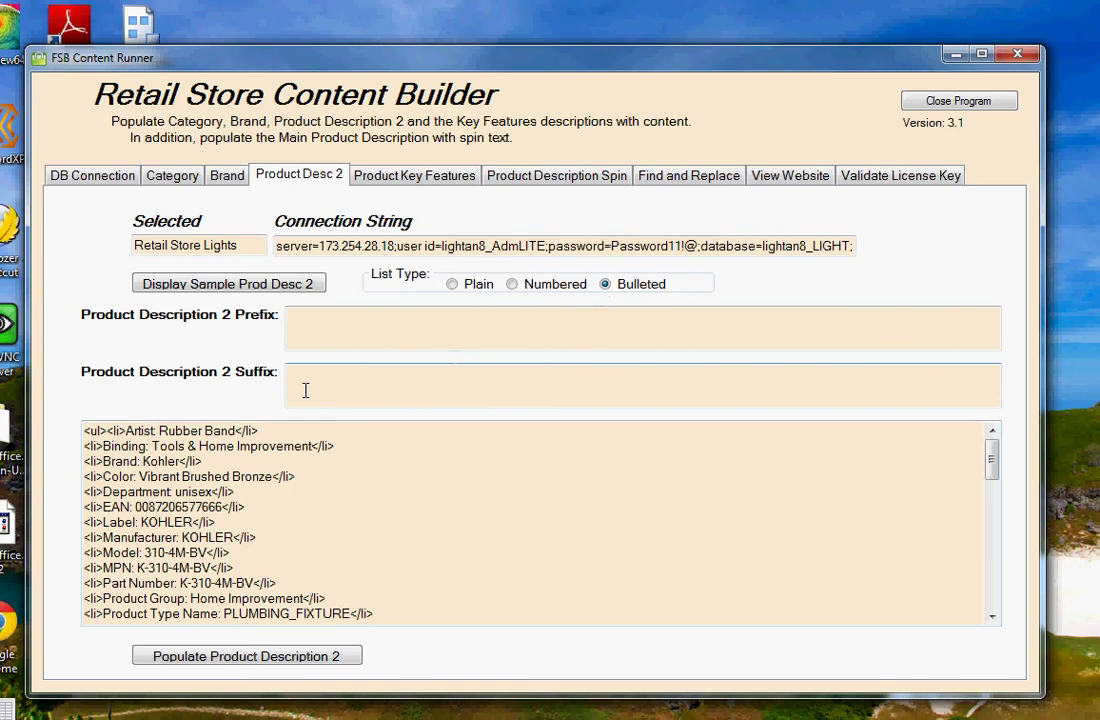
Write the bulleted Product Description 2 into the store database, updating 2939 rows
{"action": "left_click", "coordinate": [237, 658]}
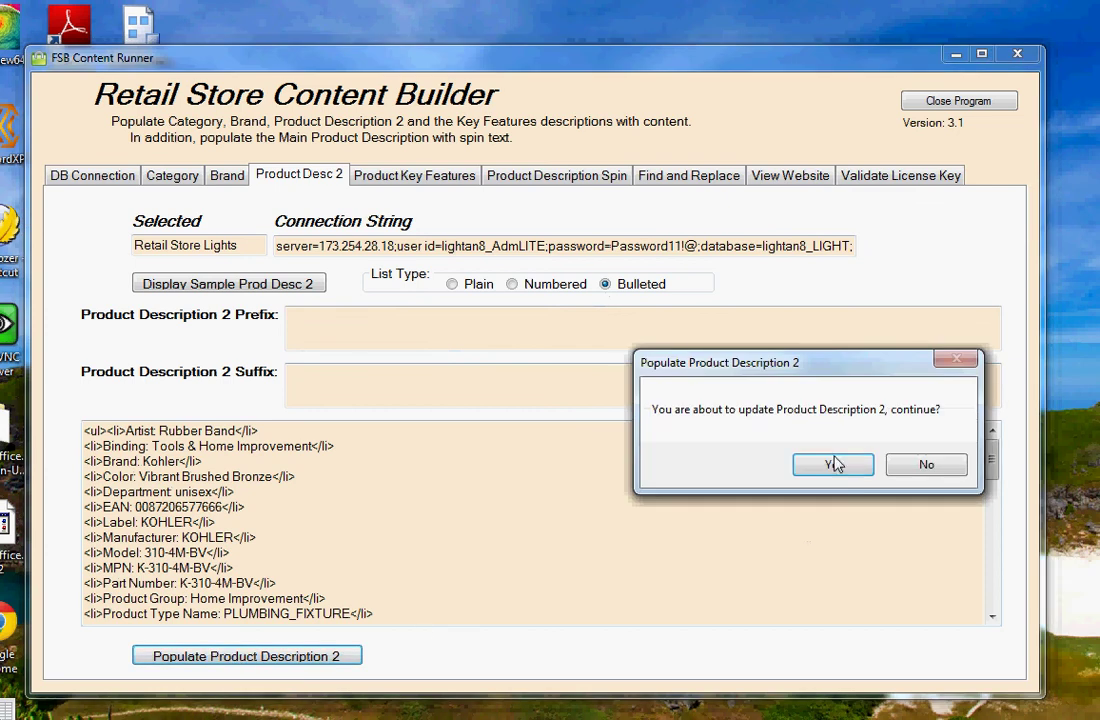
{"action": "left_click", "coordinate": [835, 464]}
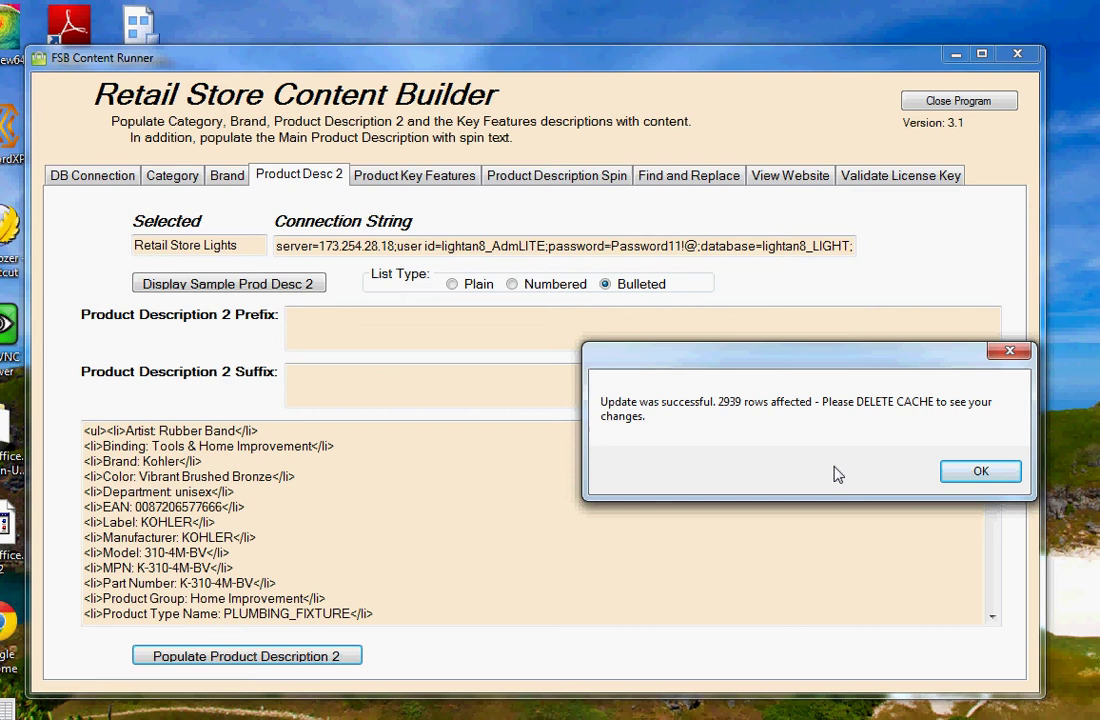
{"action": "left_click", "coordinate": [966, 473]}
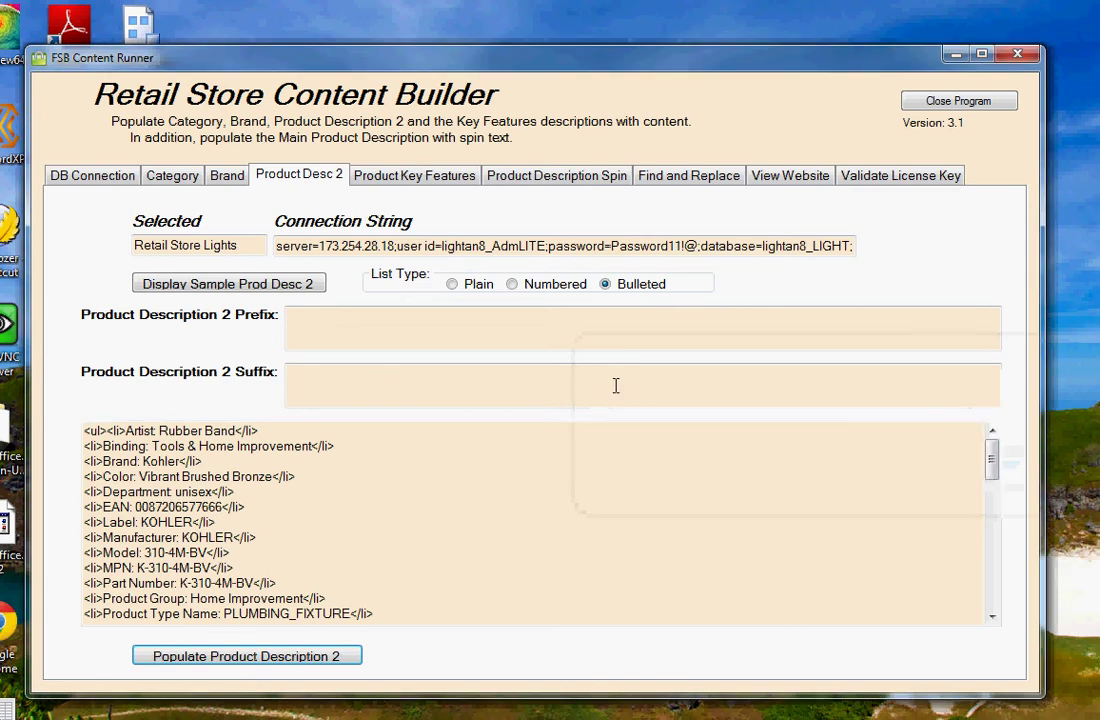
Open the key features settings and preview a sample bulleted key features list
{"action": "left_click", "coordinate": [405, 181]}
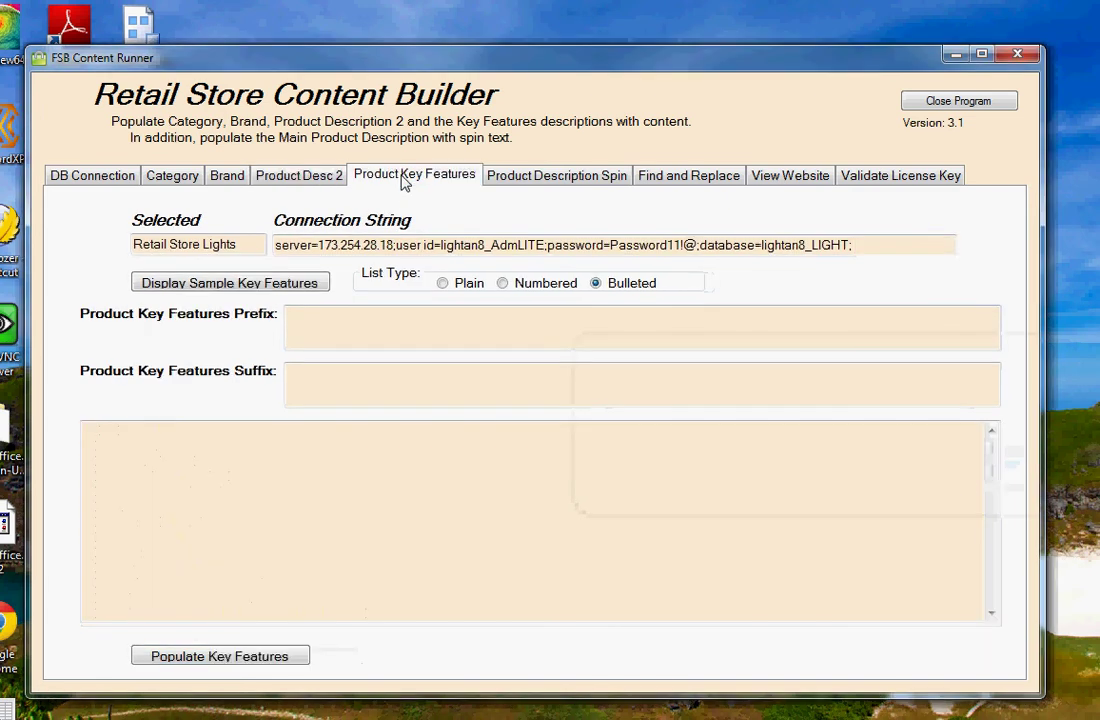
{"action": "left_click", "coordinate": [338, 328]}
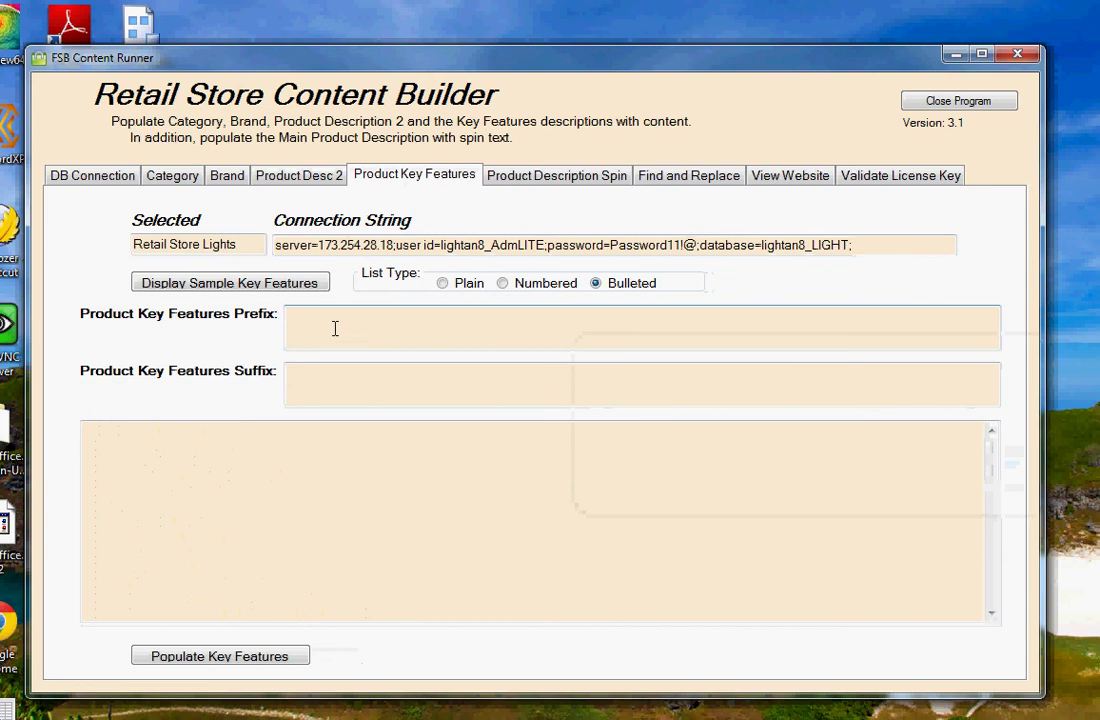
{"action": "left_click", "coordinate": [339, 393]}
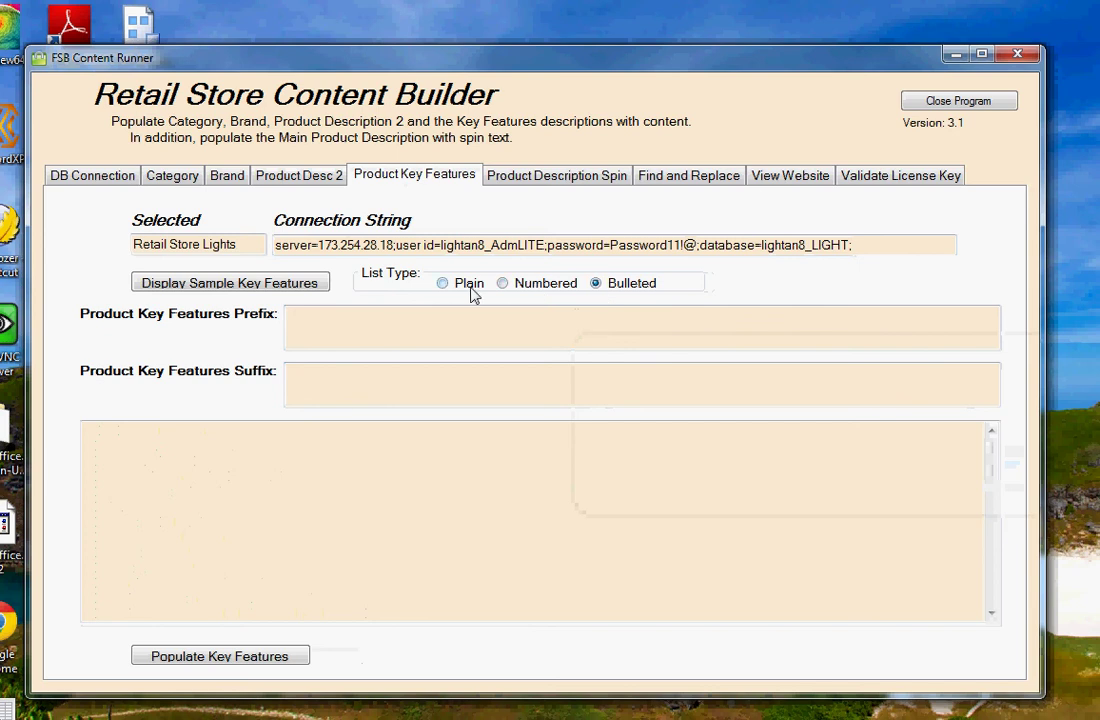
{"action": "left_click", "coordinate": [183, 290]}
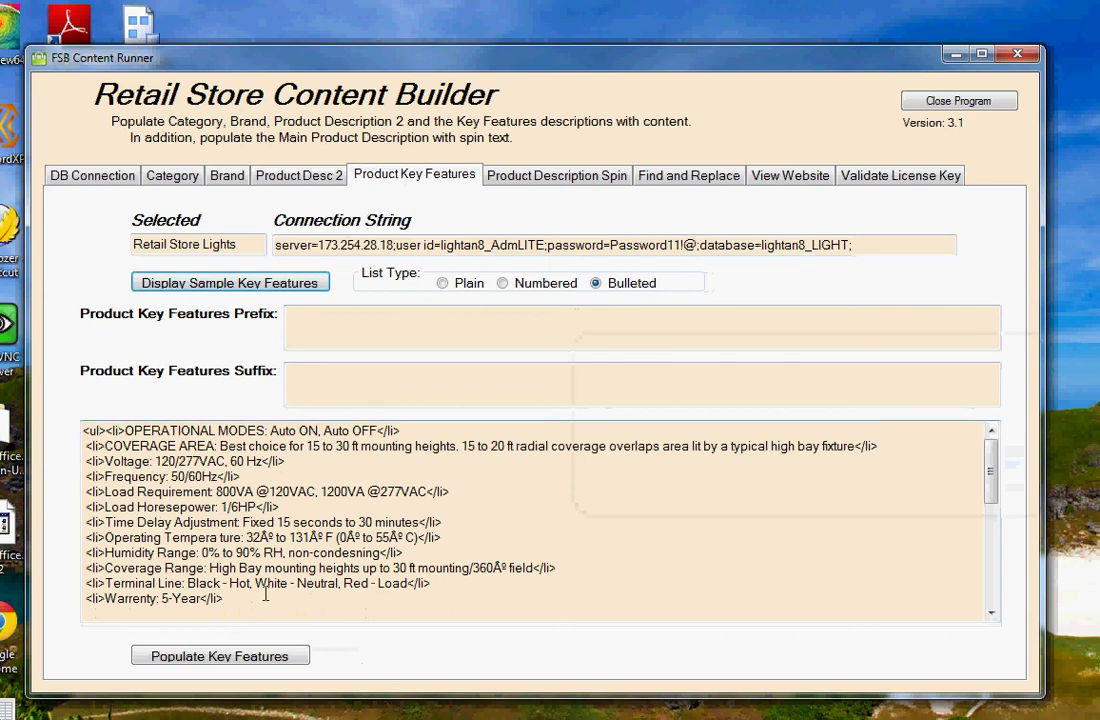
Populate the key features into the database as a bulleted list, updating 2514 rows
{"action": "left_click", "coordinate": [233, 660]}
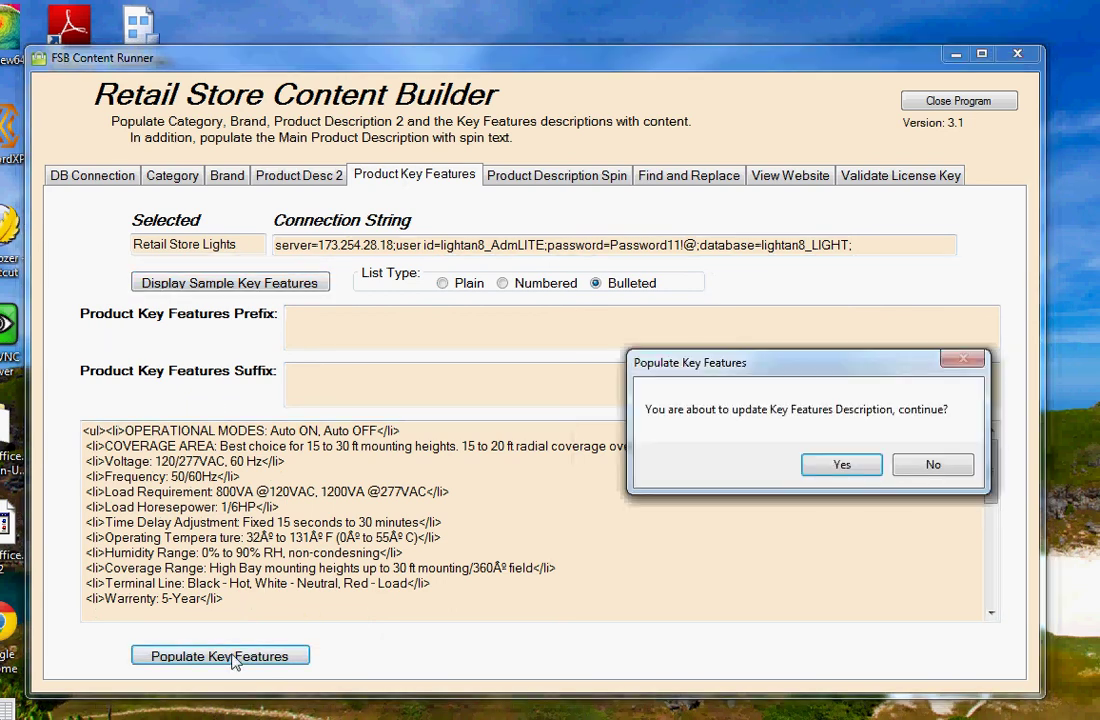
{"action": "left_click", "coordinate": [842, 466]}
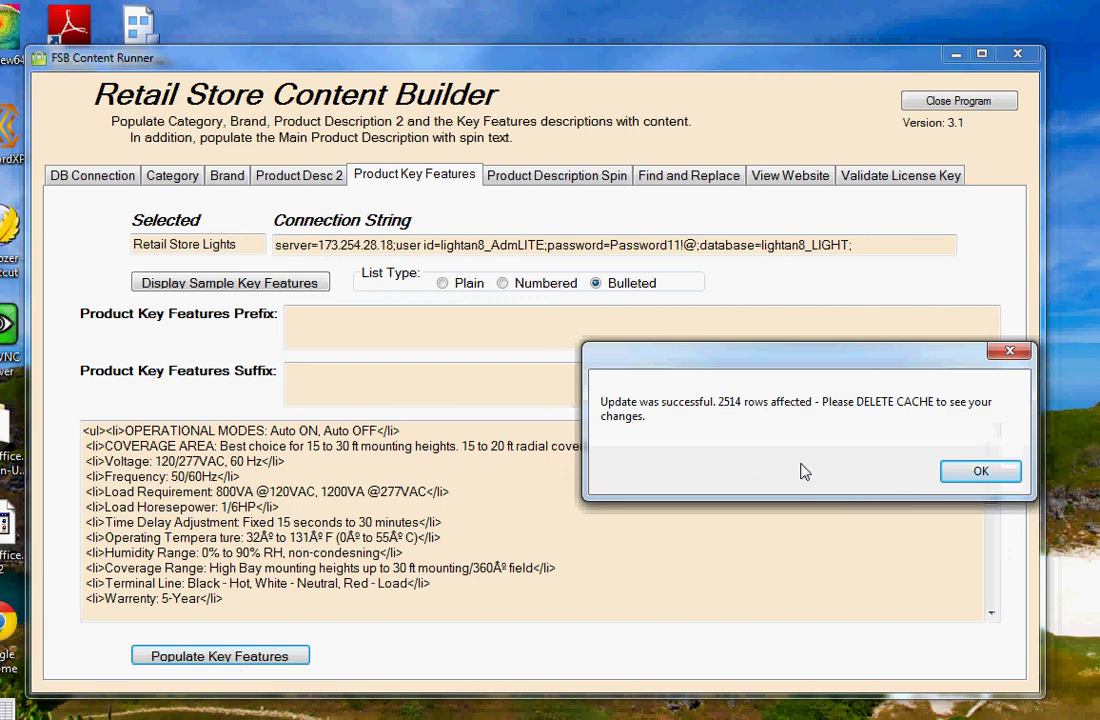
{"action": "left_click", "coordinate": [975, 472]}
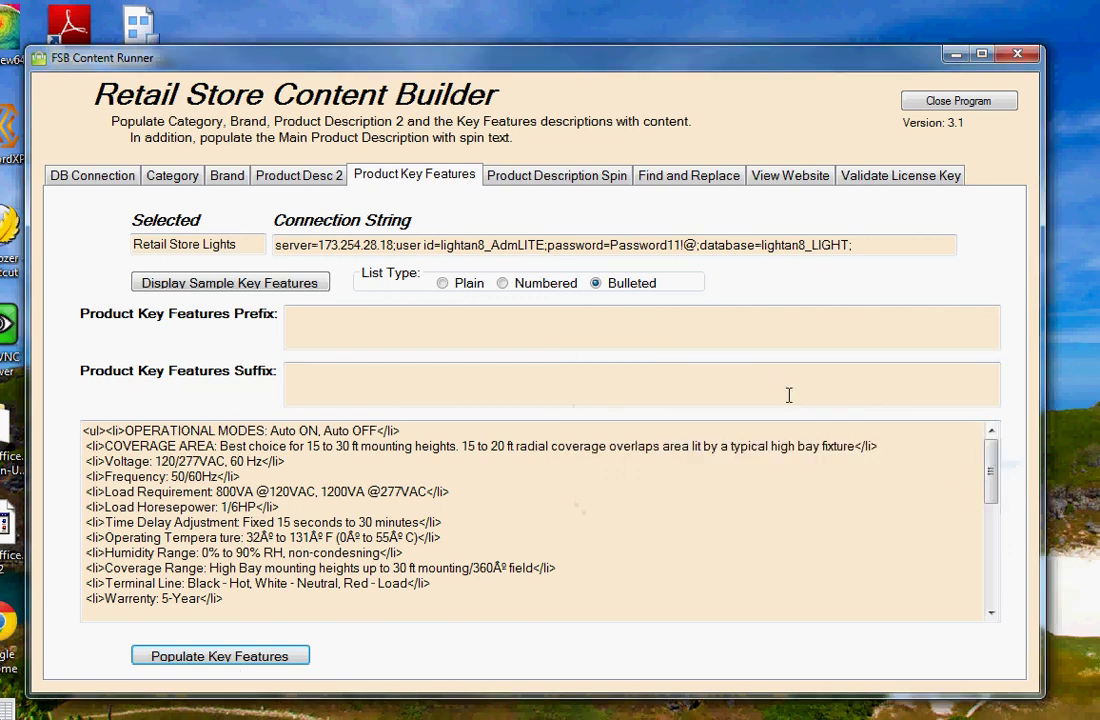
Show the Product Description Spin page and scroll its Prefix and Variation grid to the Trailer and back
{"action": "left_click", "coordinate": [556, 178]}
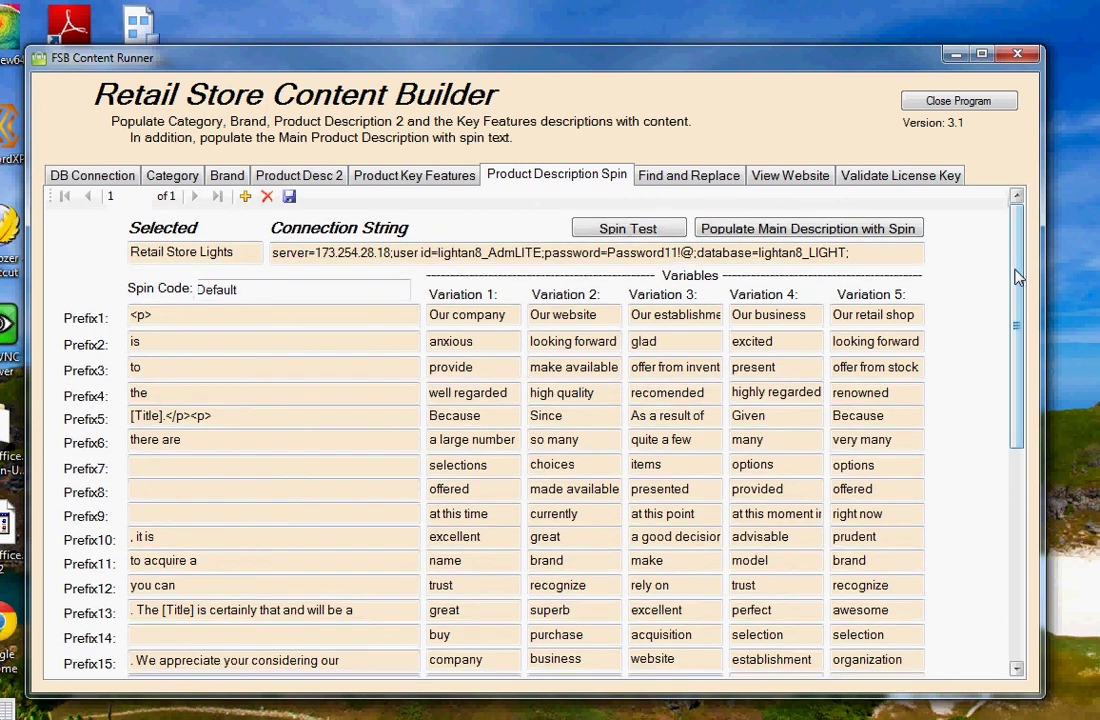
{"action": "left_click_drag", "start_coordinate": [1018, 273], "coordinate": [1004, 525]}
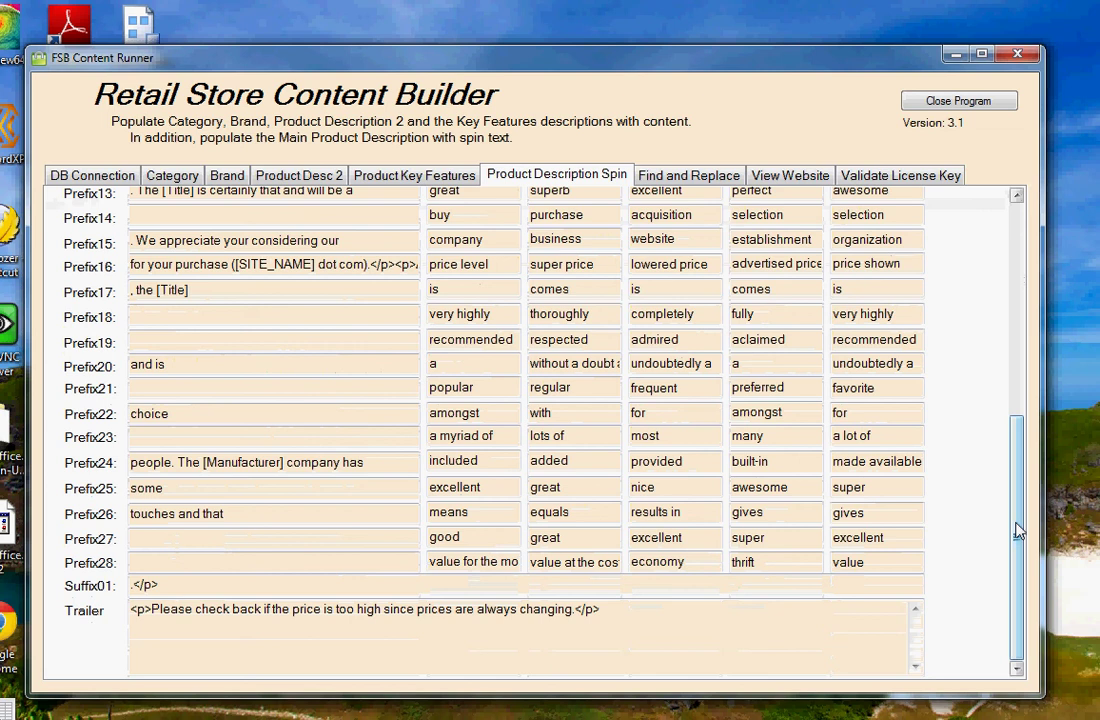
{"action": "left_click_drag", "start_coordinate": [1018, 530], "coordinate": [1005, 263]}
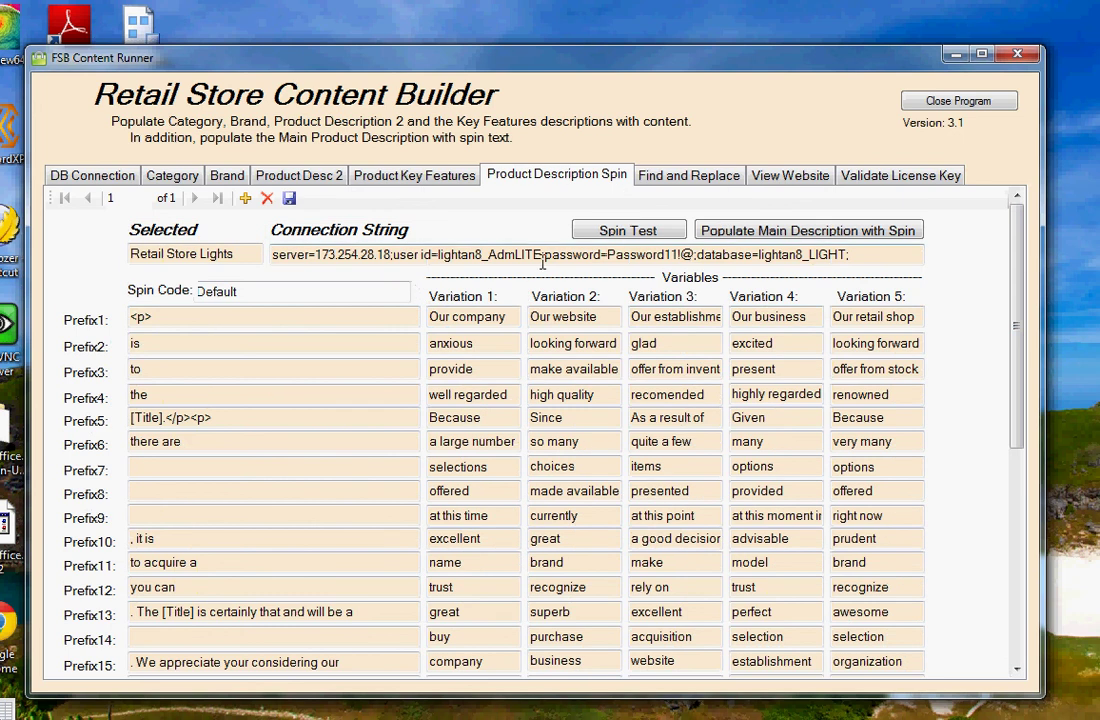
{"action": "left_click", "coordinate": [643, 237]}
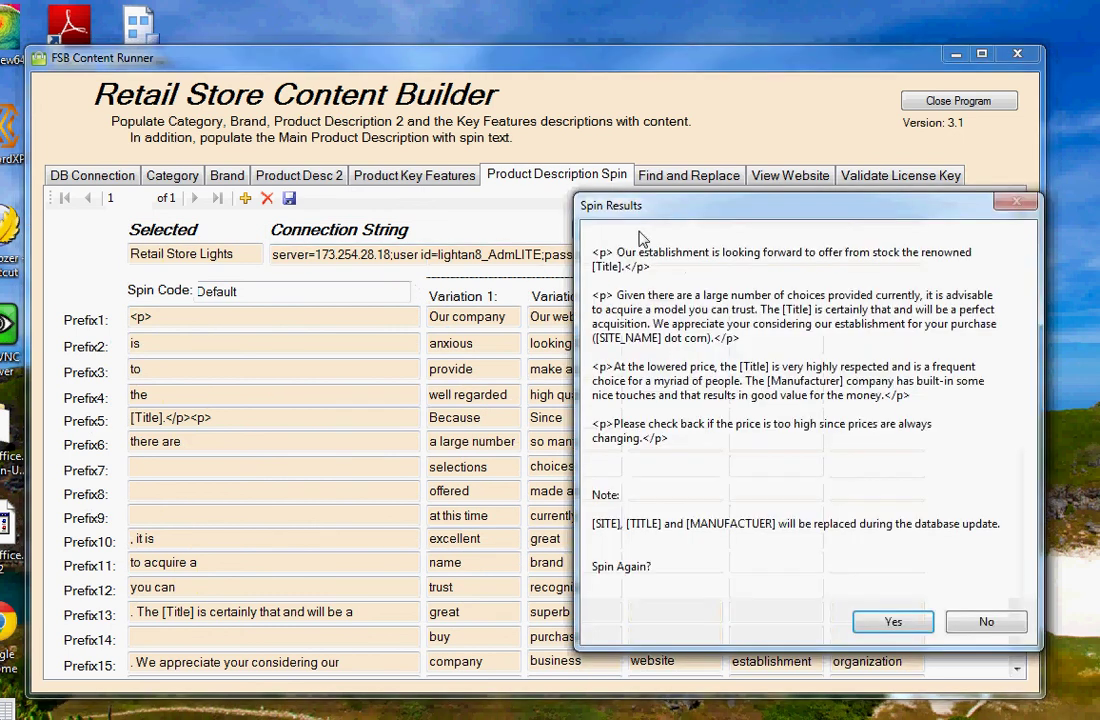
{"action": "left_click_drag", "start_coordinate": [712, 214], "coordinate": [515, 432]}
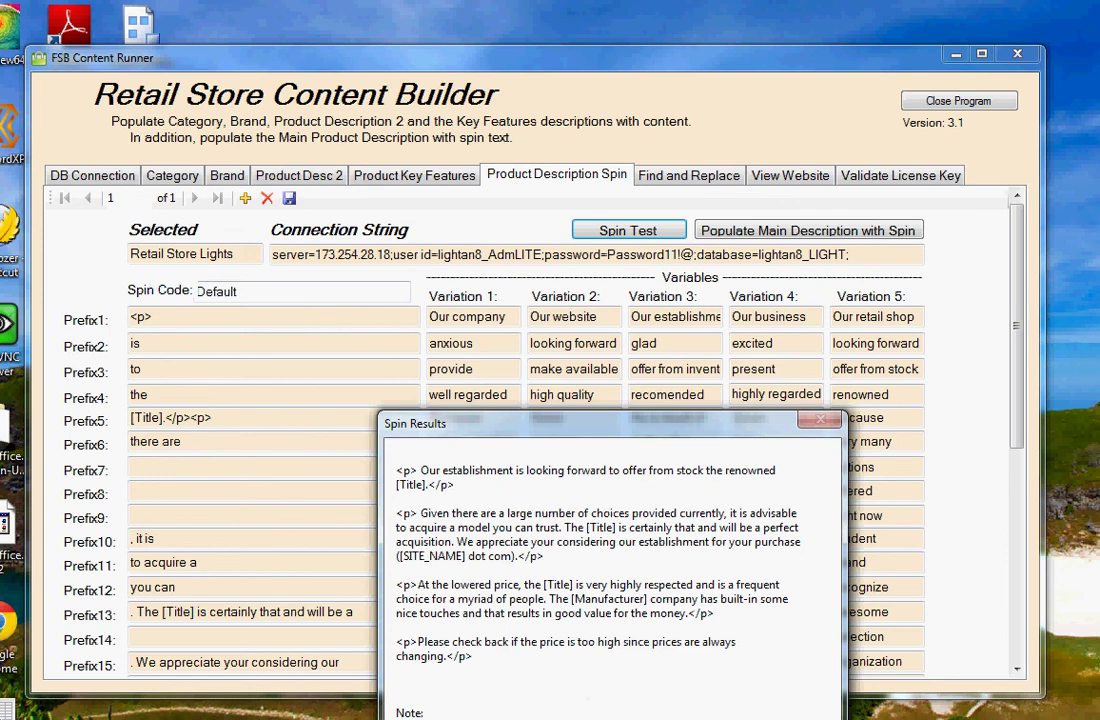
{"action": "left_click", "coordinate": [891, 617]}
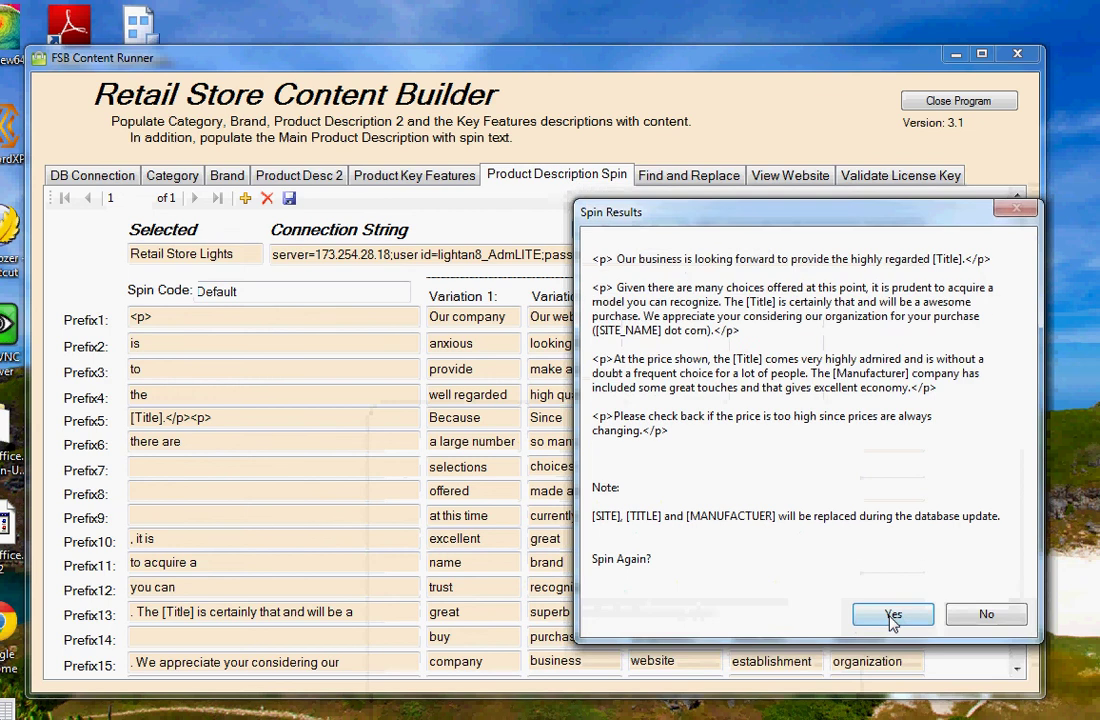
{"action": "left_click", "coordinate": [893, 619]}
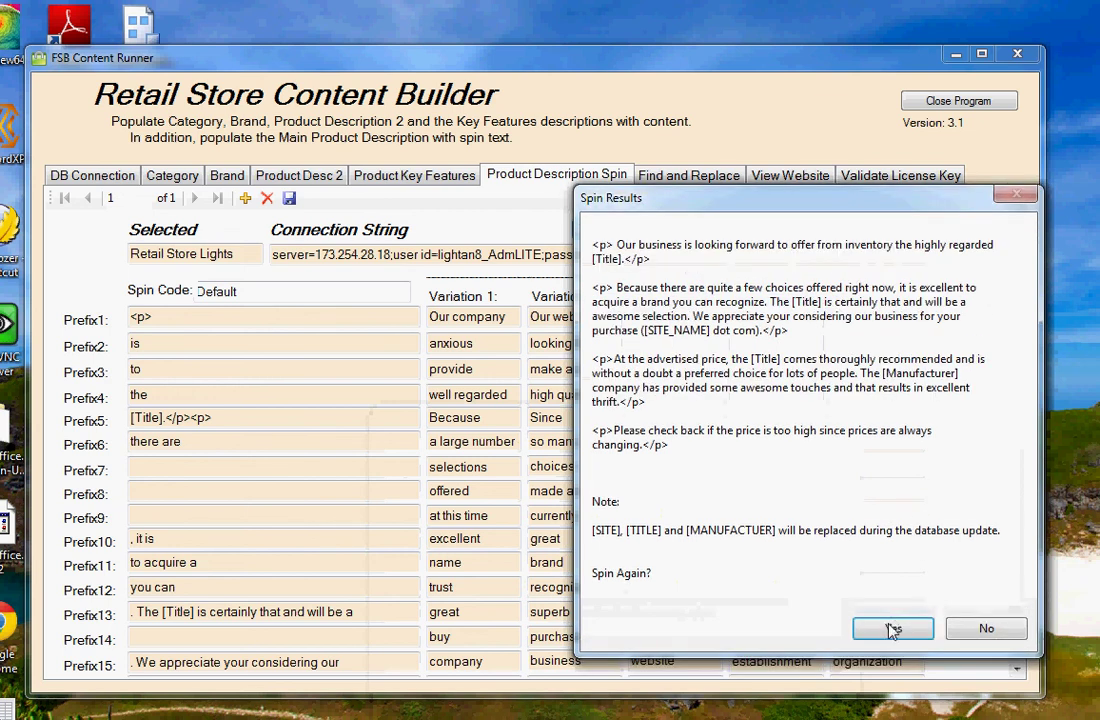
{"action": "left_click", "coordinate": [891, 622]}
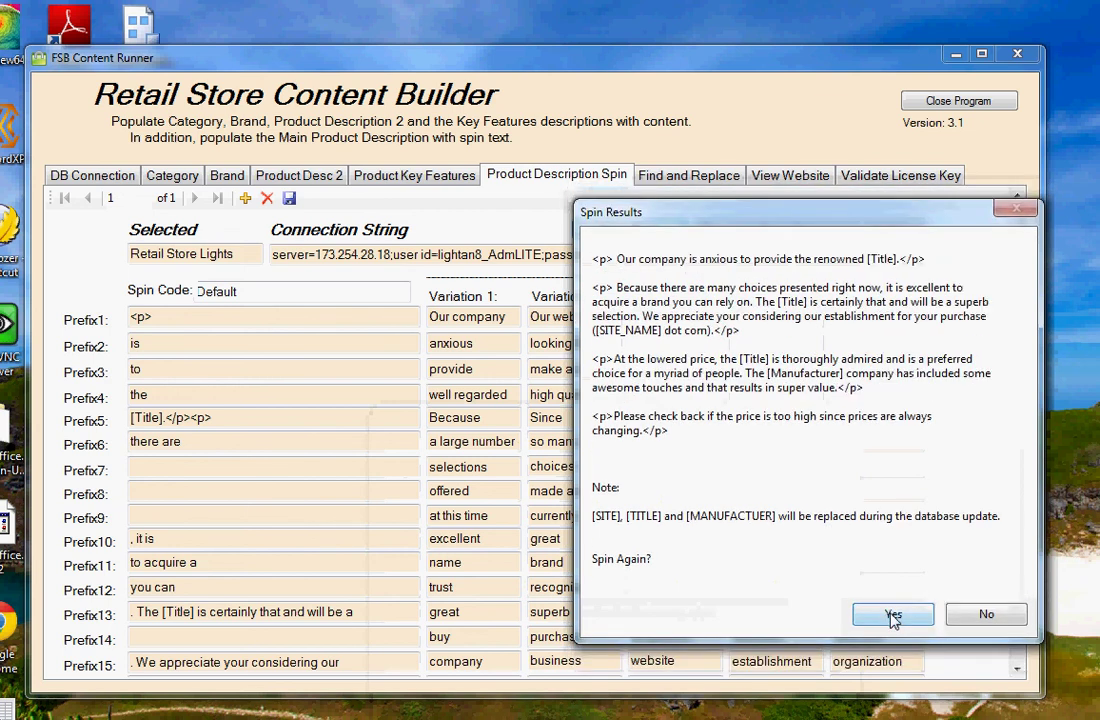
{"action": "left_click", "coordinate": [893, 619]}
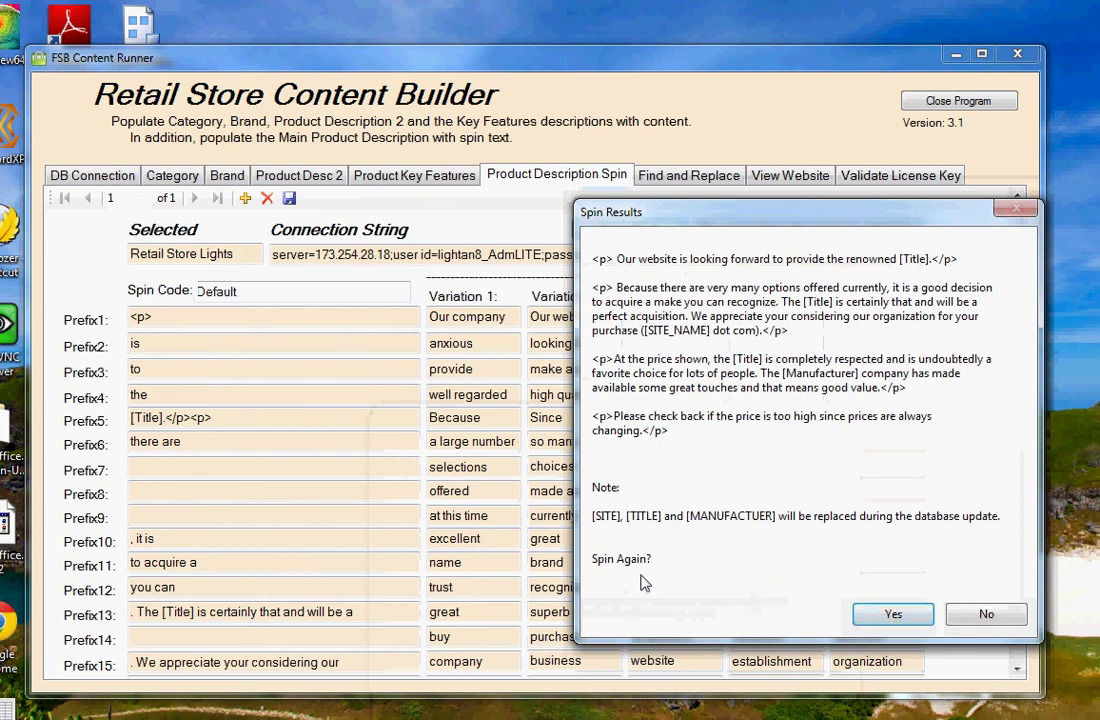
{"action": "left_click", "coordinate": [986, 614]}
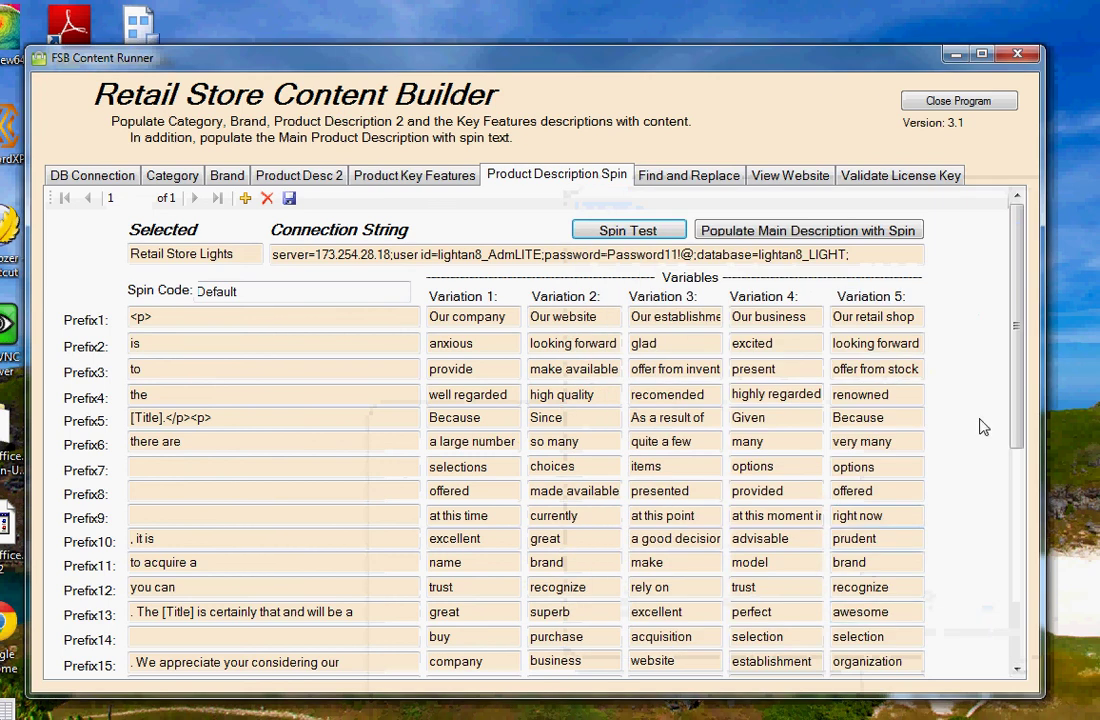
Populate the main product descriptions with spun text and confirm the successful load
{"action": "left_click_drag", "start_coordinate": [1018, 385], "coordinate": [994, 614]}
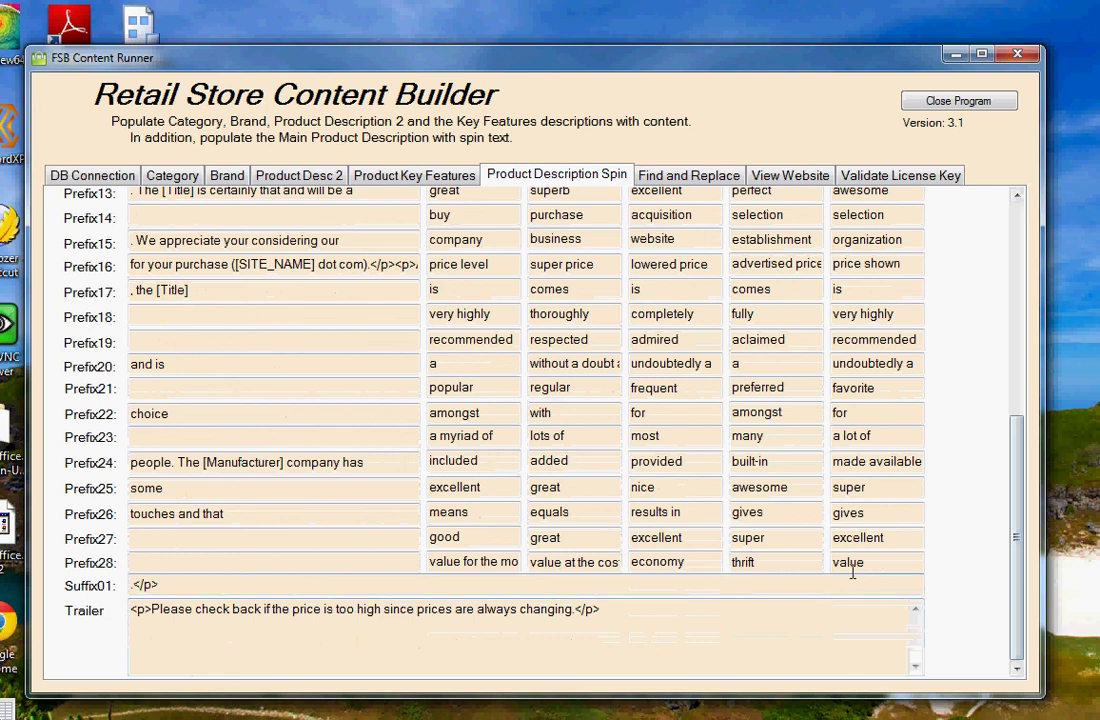
{"action": "left_click_drag", "start_coordinate": [1017, 556], "coordinate": [994, 280]}
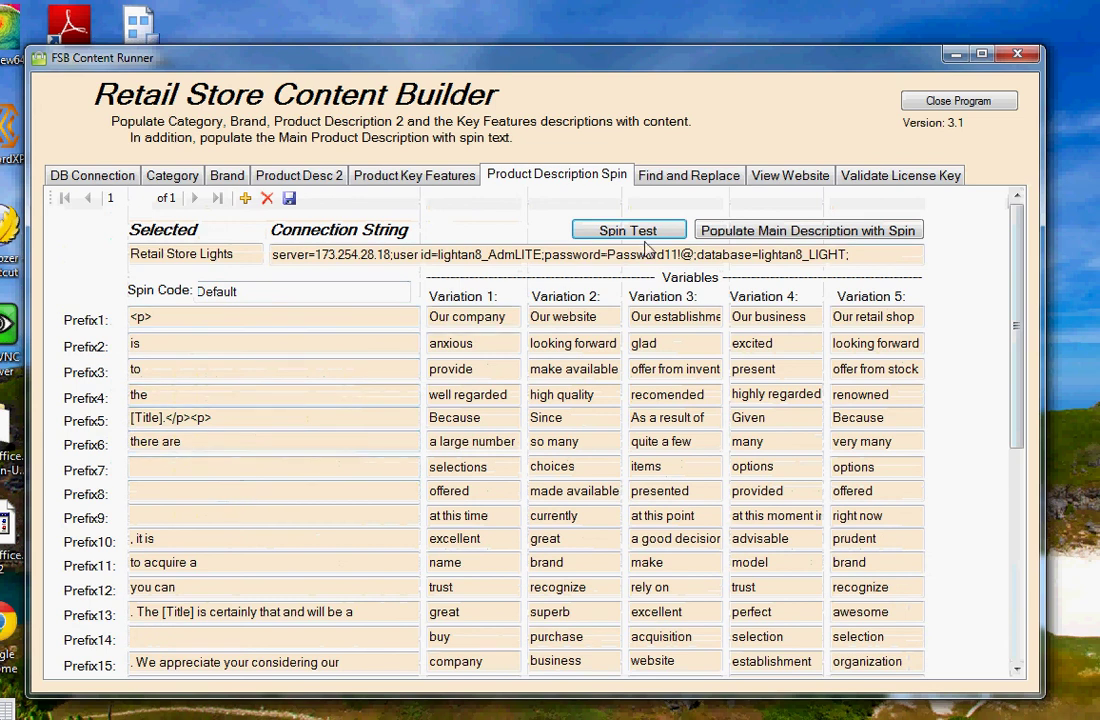
{"action": "left_click", "coordinate": [721, 233]}
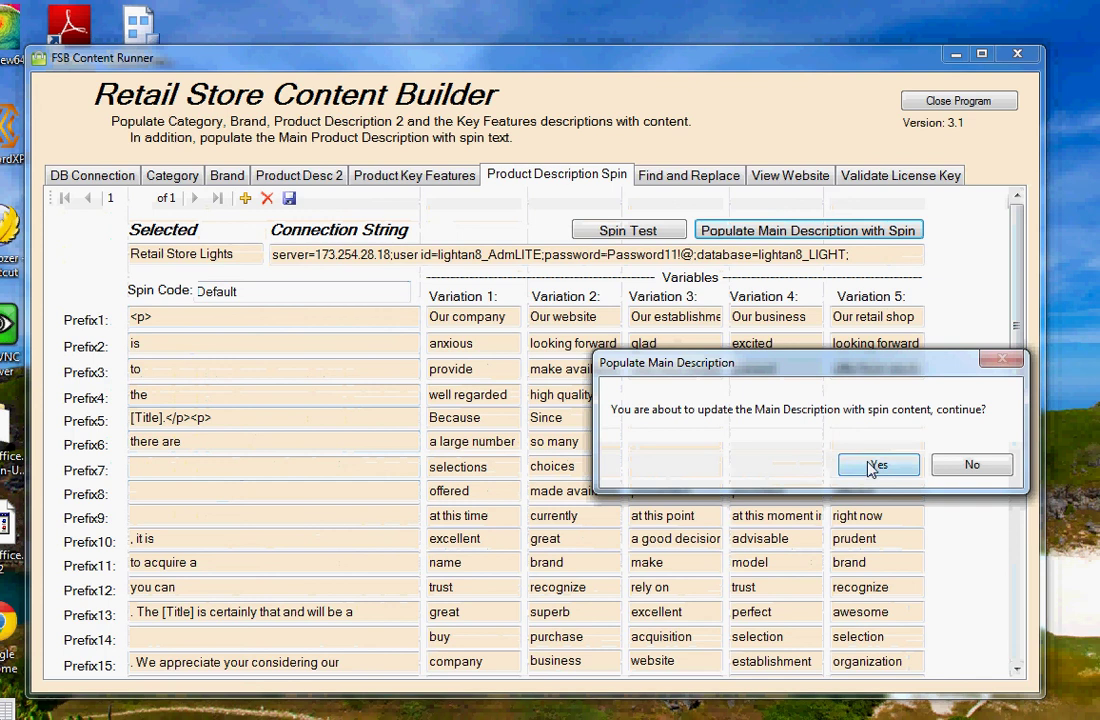
{"action": "left_click", "coordinate": [872, 466]}
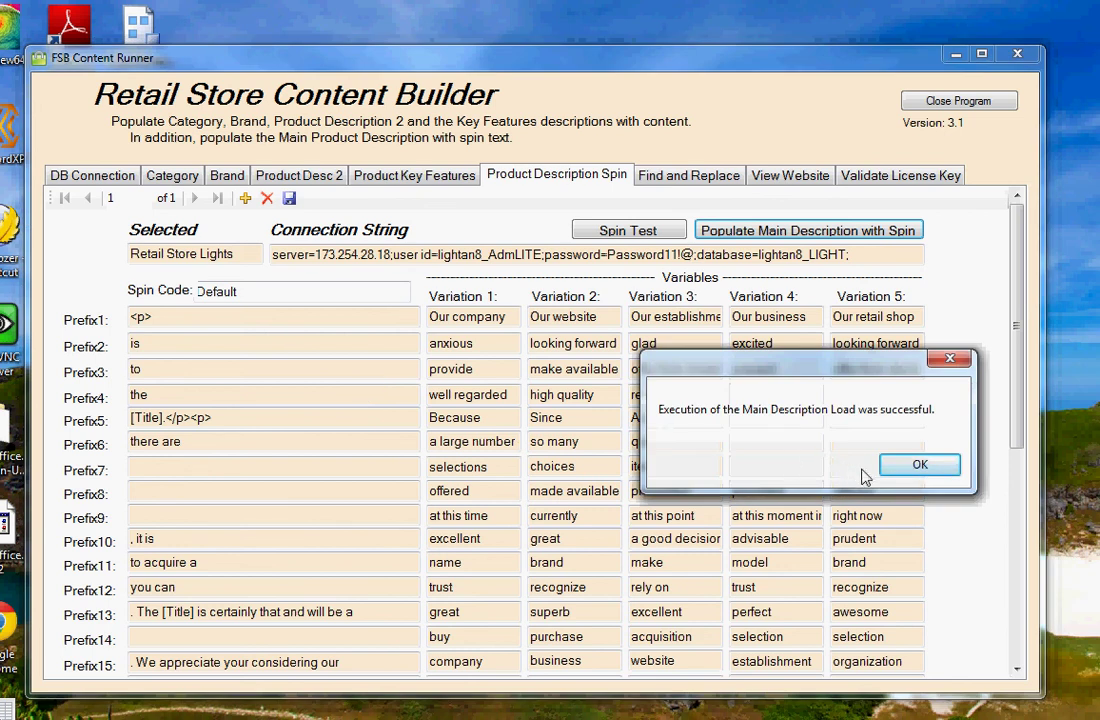
{"action": "left_click", "coordinate": [920, 467]}
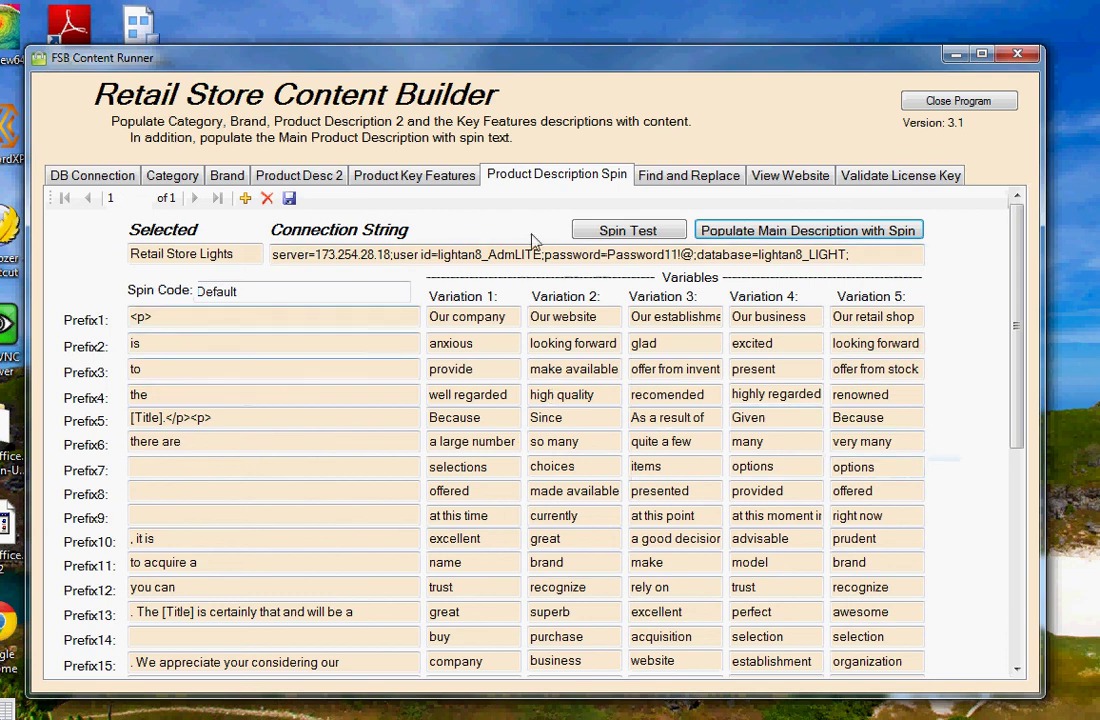
Open the store website and log in to the admin with the admin username and password
{"action": "left_click", "coordinate": [790, 178]}
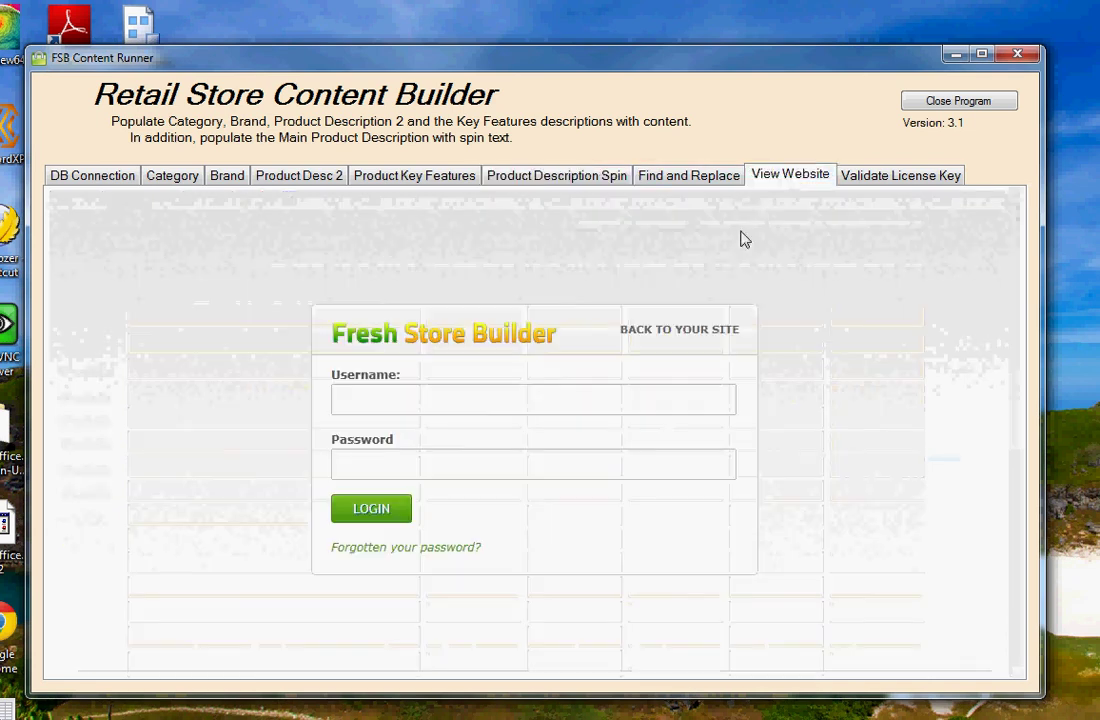
{"action": "left_click", "coordinate": [485, 405]}
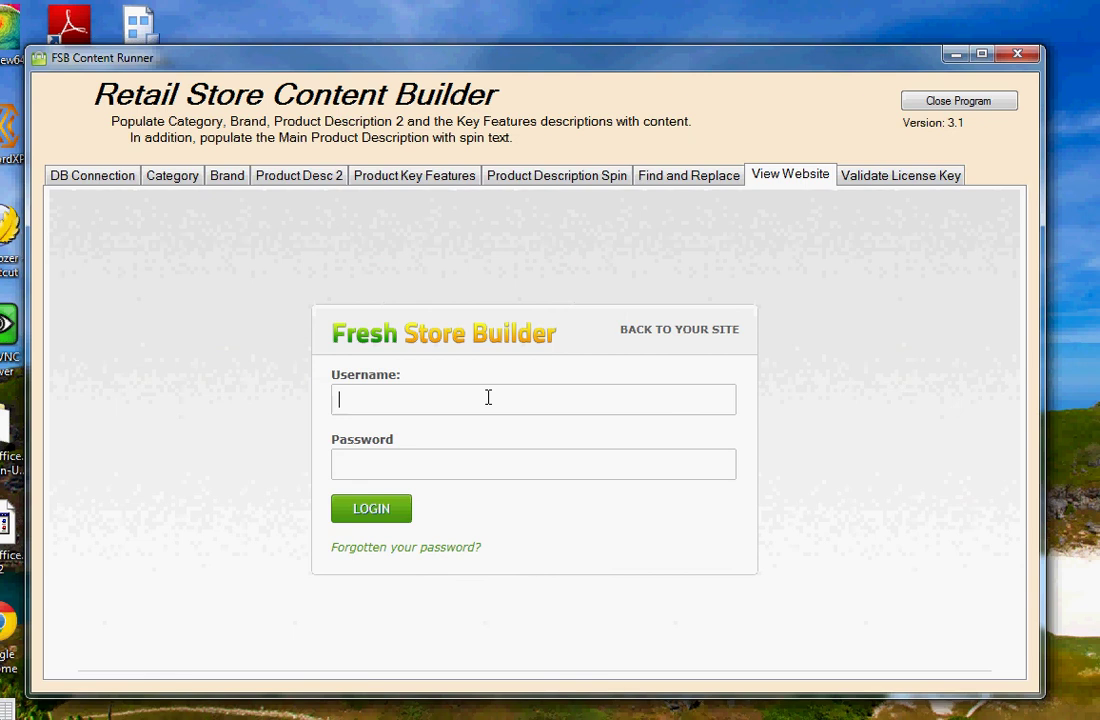
{"action": "type", "text": "arunner26"}
{"action": "key", "text": "Tab"}
{"action": "type", "text": "••••"}
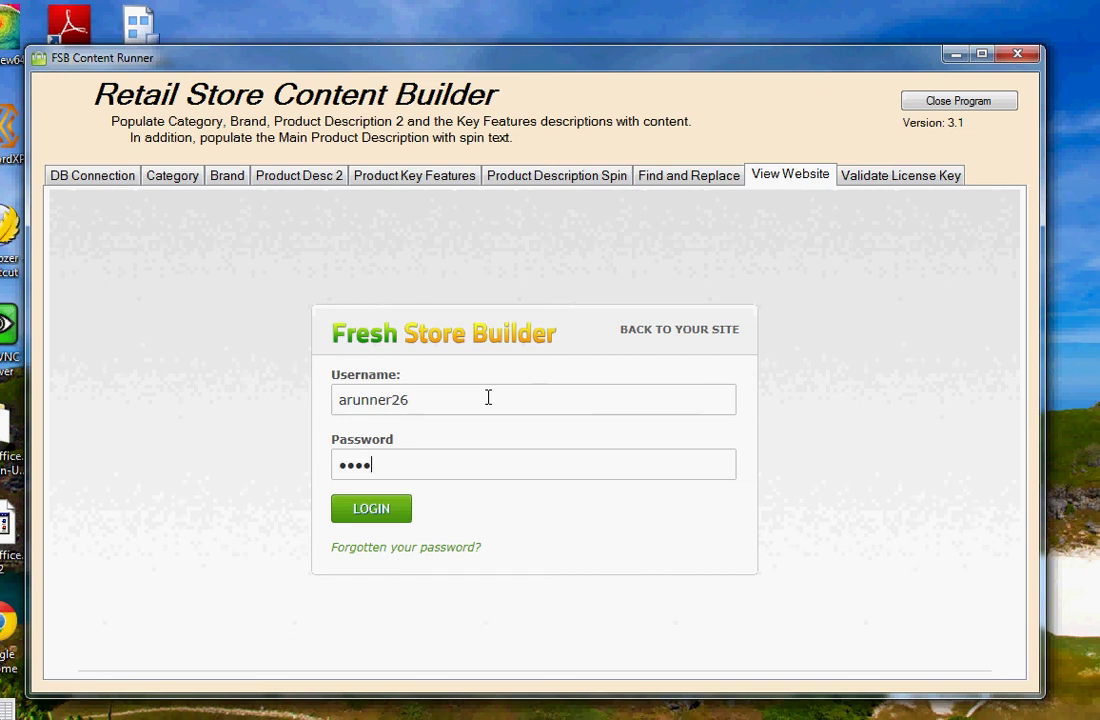
{"action": "type", "text": "••••••"}
{"action": "key", "text": "Return"}
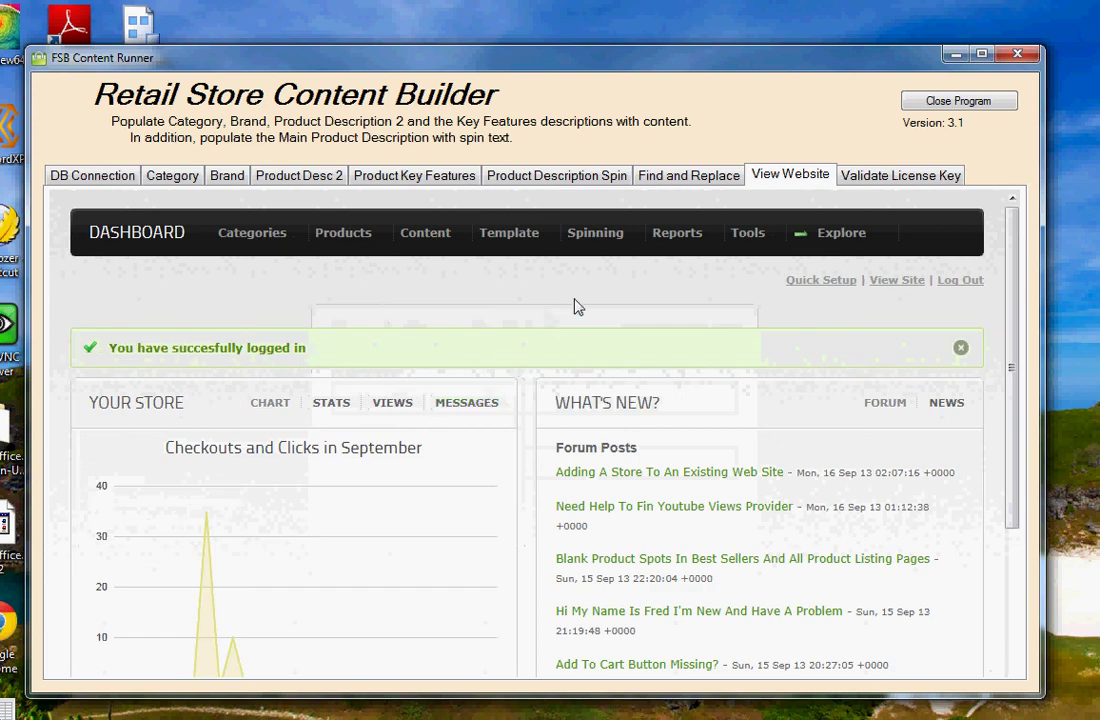
Delete all of the store's cache via Tools > Delete Cache
{"action": "mouse_move", "coordinate": [741, 238]}
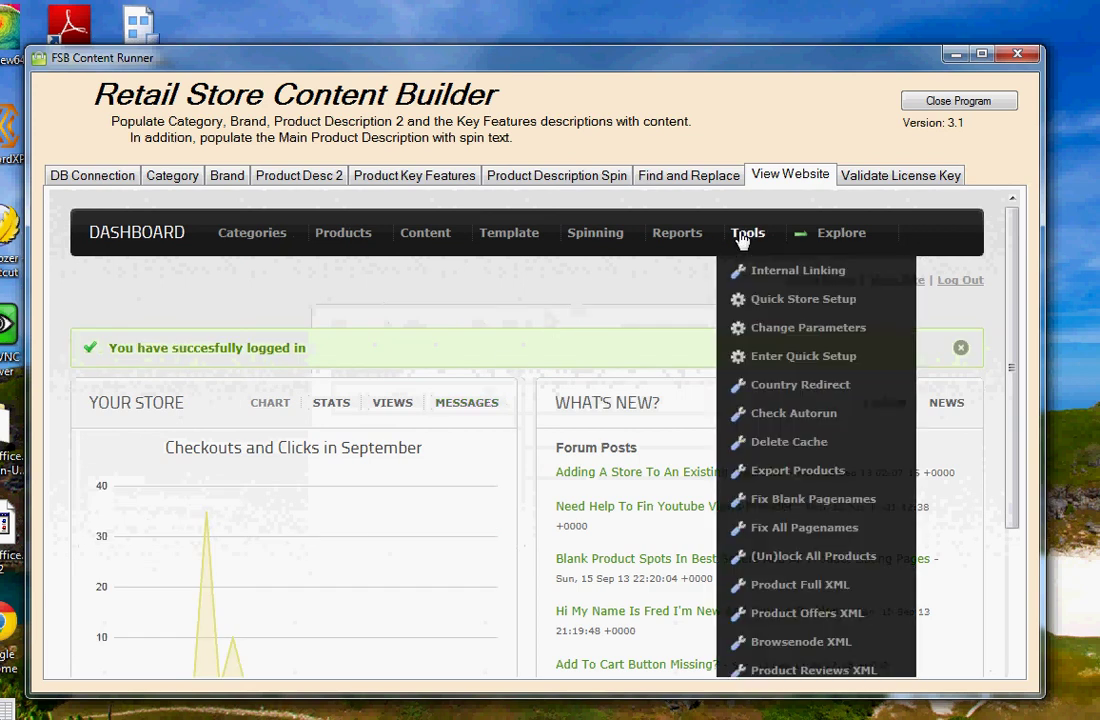
{"action": "left_click", "coordinate": [766, 446]}
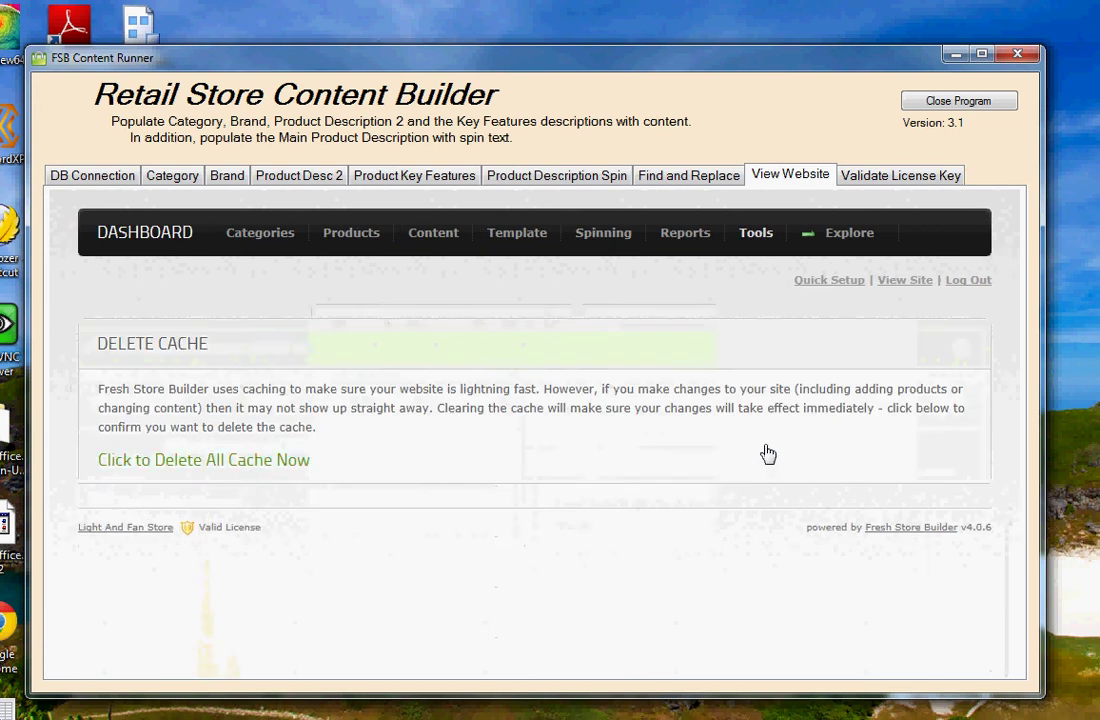
{"action": "left_click", "coordinate": [210, 462]}
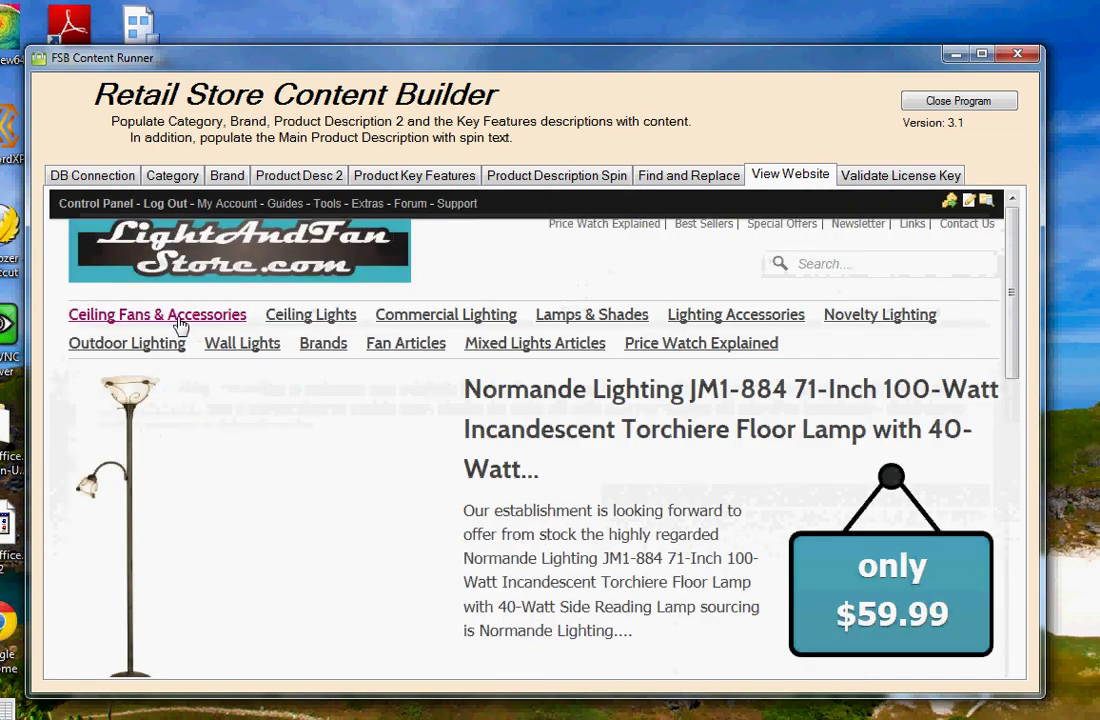
Browse Ceiling Fans & Accessories, Accessories CF, Downrod Couplers, Craftmade, then Ceiling Fan Lights
{"action": "left_click", "coordinate": [178, 318]}
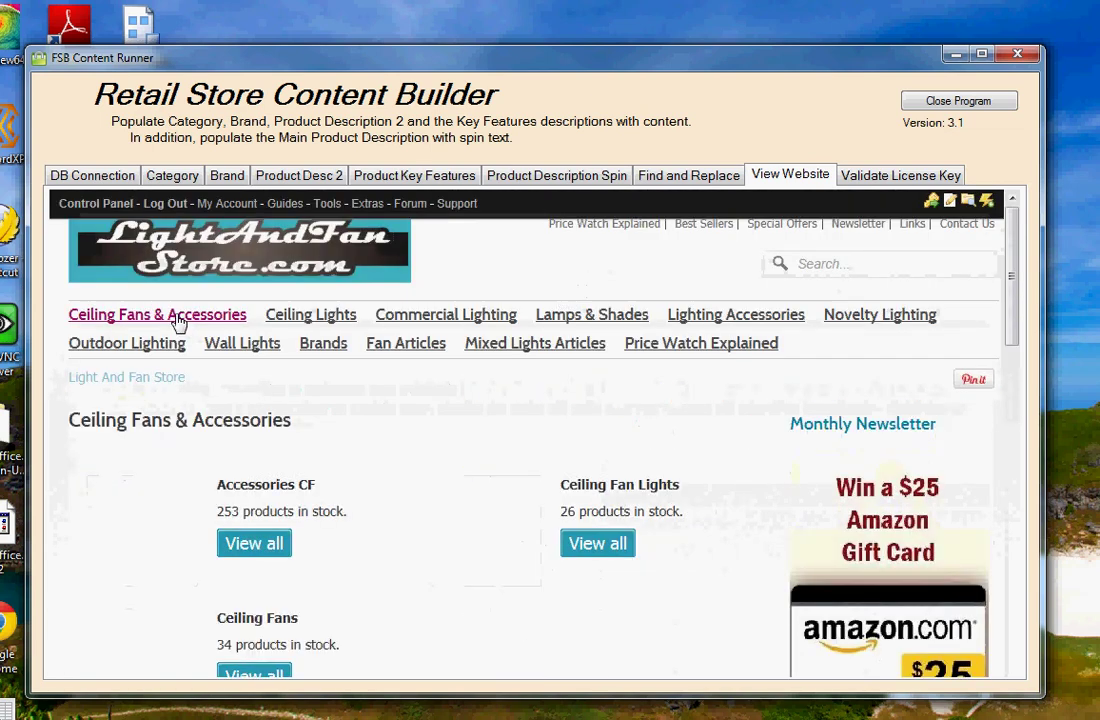
{"action": "left_click", "coordinate": [268, 577]}
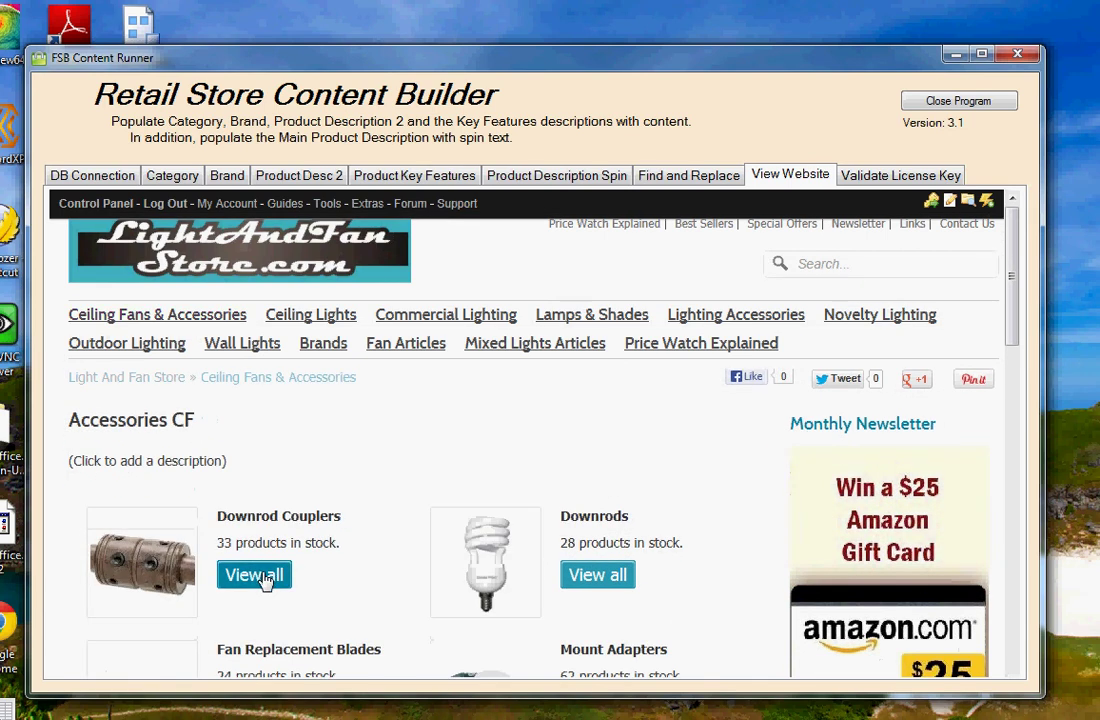
{"action": "left_click", "coordinate": [262, 578]}
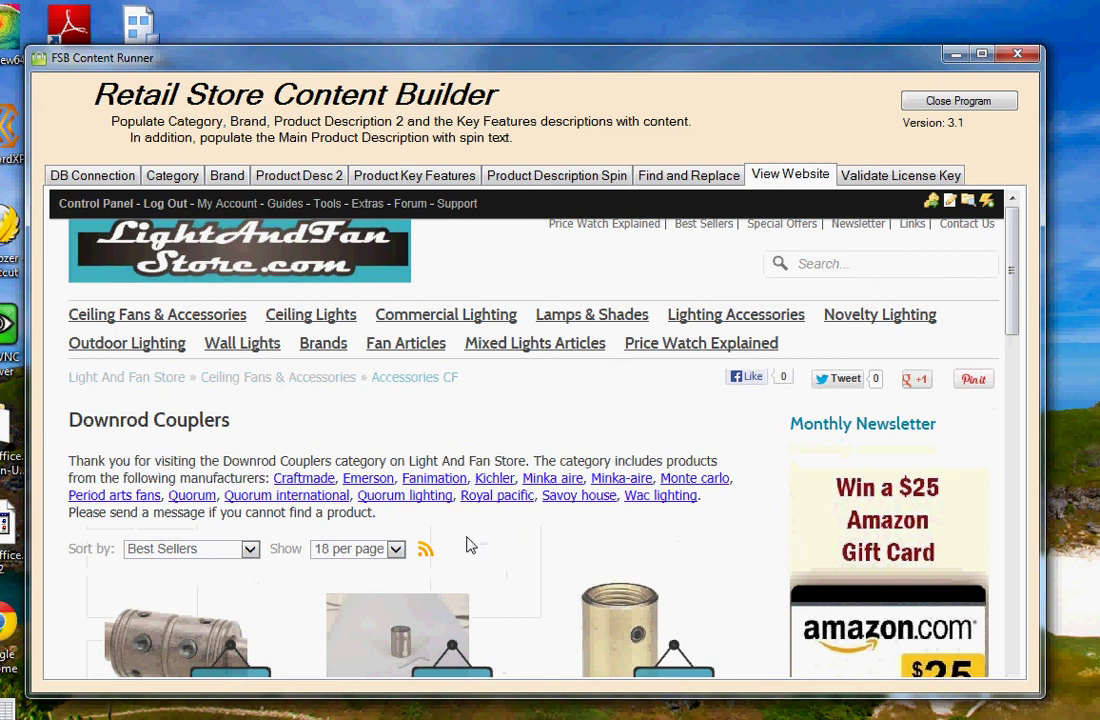
{"action": "left_click", "coordinate": [297, 485]}
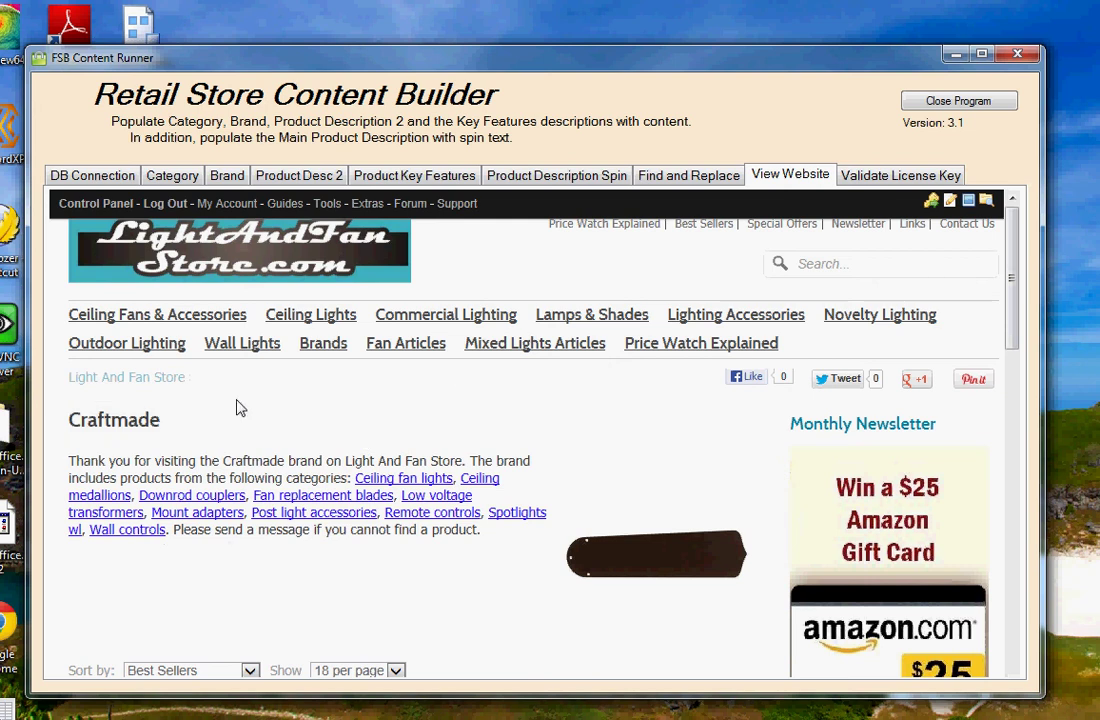
{"action": "left_click", "coordinate": [390, 483]}
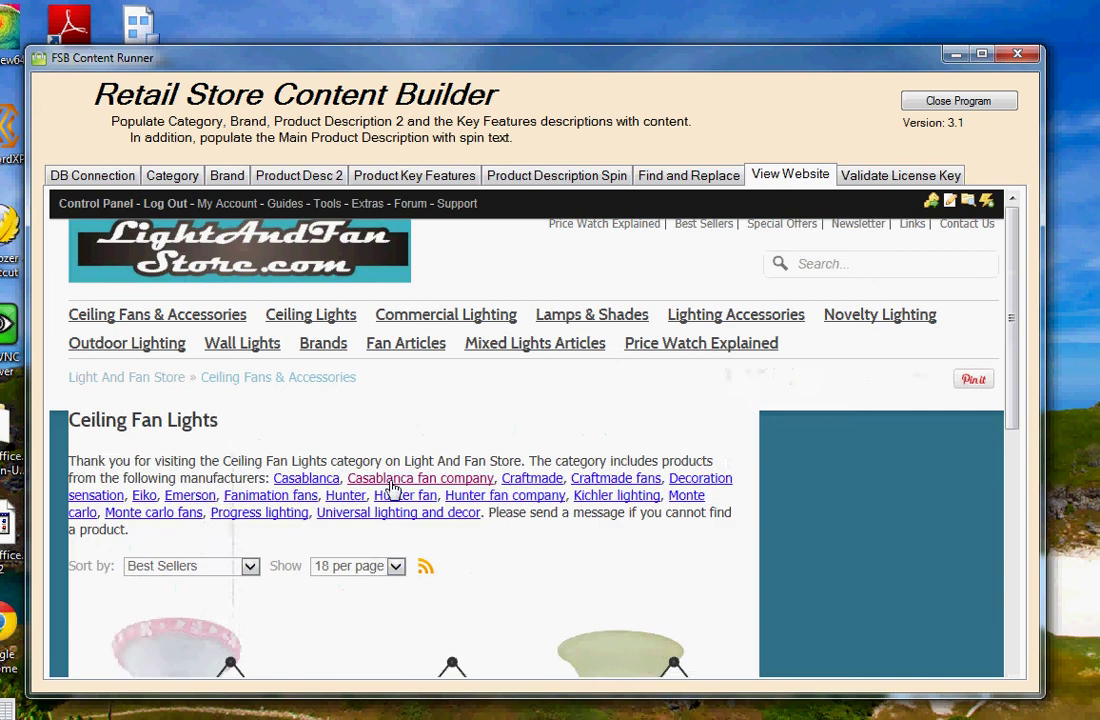
{"action": "scroll", "coordinate": [392, 488], "scroll_direction": "down", "scroll_amount": 3}
{"action": "scroll", "coordinate": [392, 488], "scroll_direction": "down", "scroll_amount": 3}
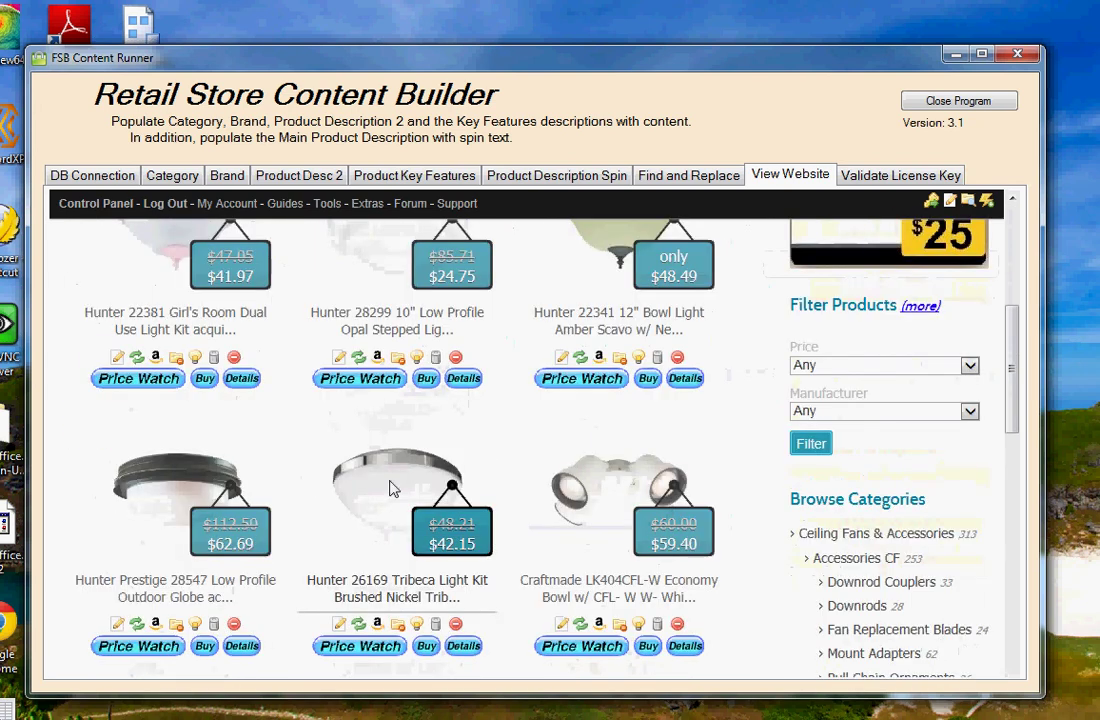
Open the Hunter 26169 Tribeca Light Kit product and expand its Features section
{"action": "left_click", "coordinate": [297, 490]}
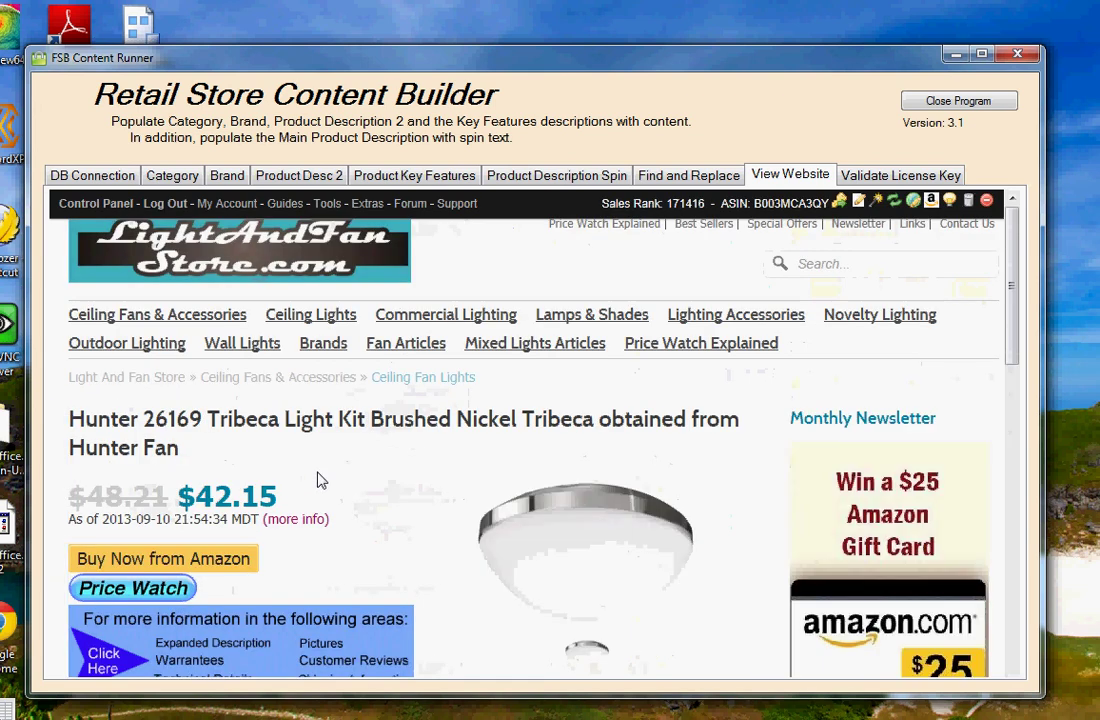
{"action": "scroll", "coordinate": [385, 480], "scroll_direction": "down", "scroll_amount": 6}
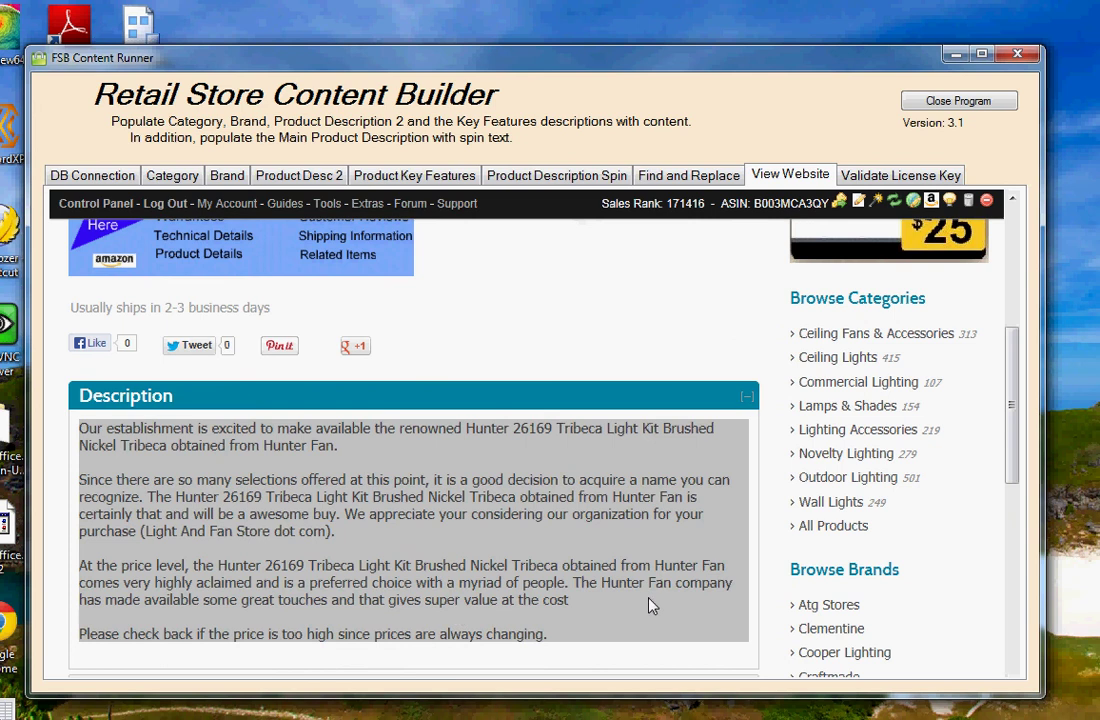
{"action": "scroll", "coordinate": [625, 588], "scroll_direction": "down", "scroll_amount": 4}
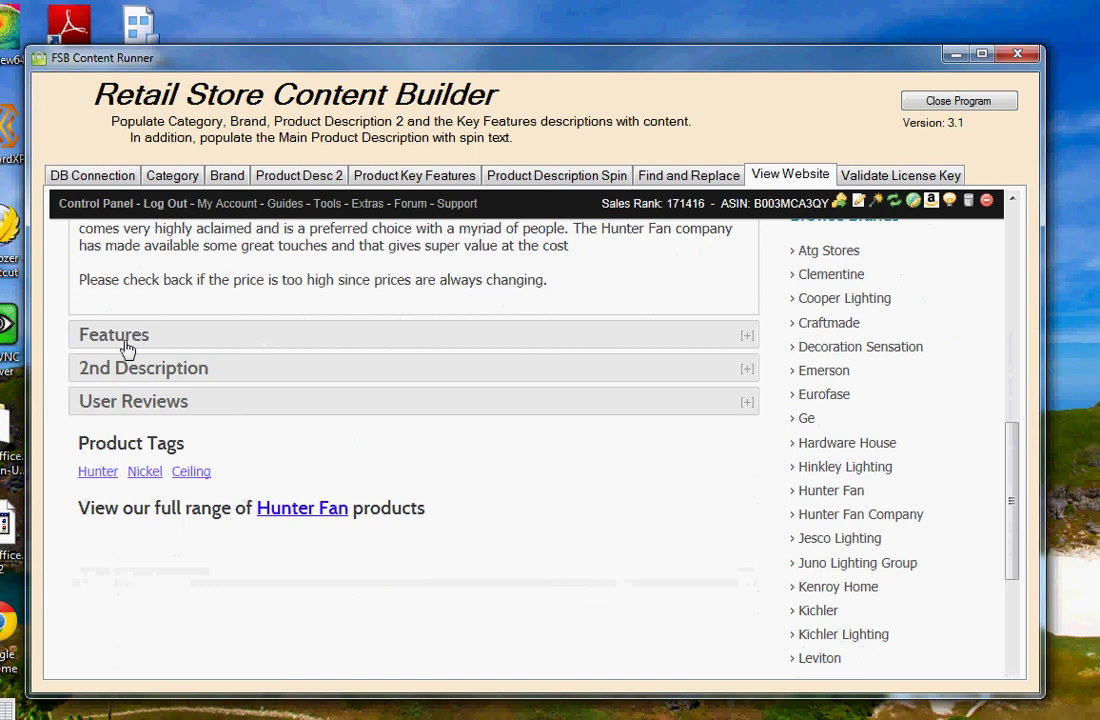
{"action": "left_click", "coordinate": [128, 334]}
Expand the product's 2nd Description and review its bulleted attributes
{"action": "scroll", "coordinate": [265, 420], "scroll_direction": "up", "scroll_amount": 3}
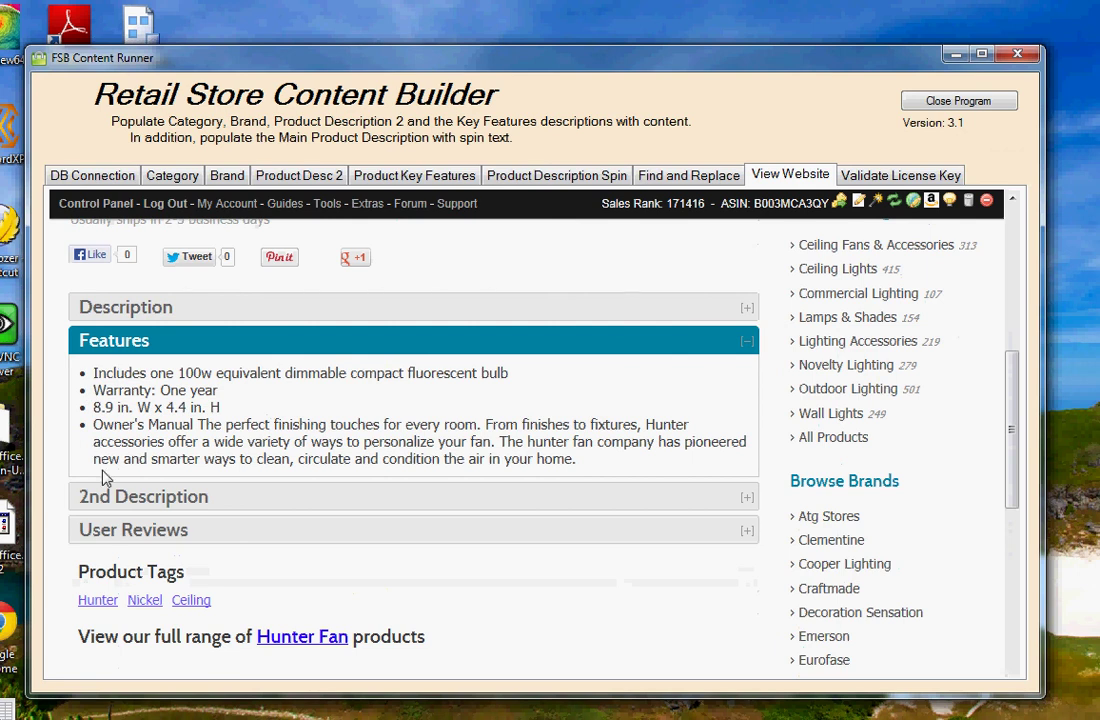
{"action": "left_click", "coordinate": [117, 497]}
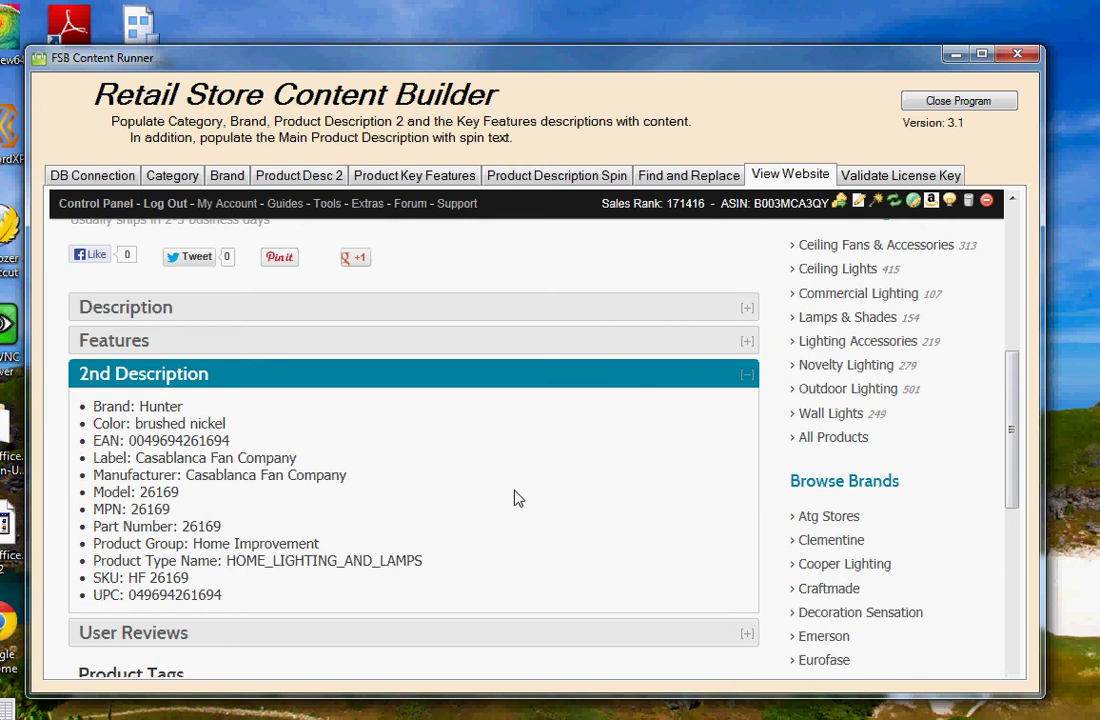
{"action": "scroll", "coordinate": [516, 498], "scroll_direction": "down", "scroll_amount": 2}
{"action": "scroll", "coordinate": [516, 498], "scroll_direction": "down", "scroll_amount": 2}
{"action": "scroll", "coordinate": [516, 498], "scroll_direction": "up", "scroll_amount": 20}
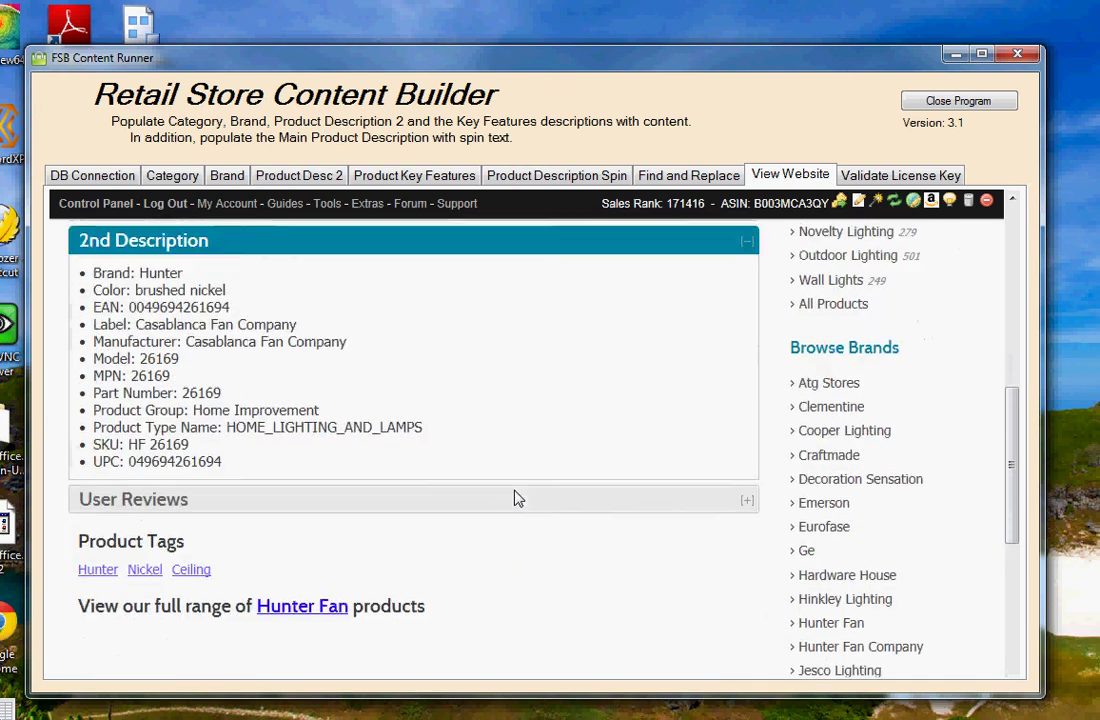
{"action": "scroll", "coordinate": [517, 499], "scroll_direction": "up", "scroll_amount": 1}
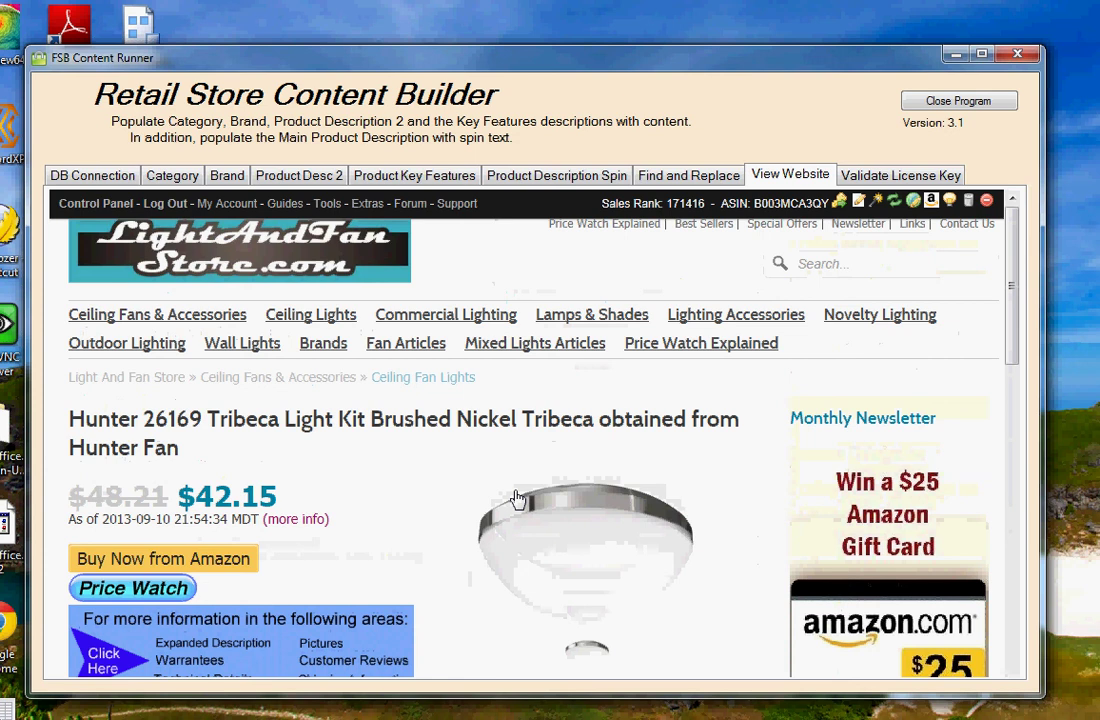
Review the Product Description Spin variables and Default spin code, then open Find and Replace
{"action": "left_click", "coordinate": [531, 178]}
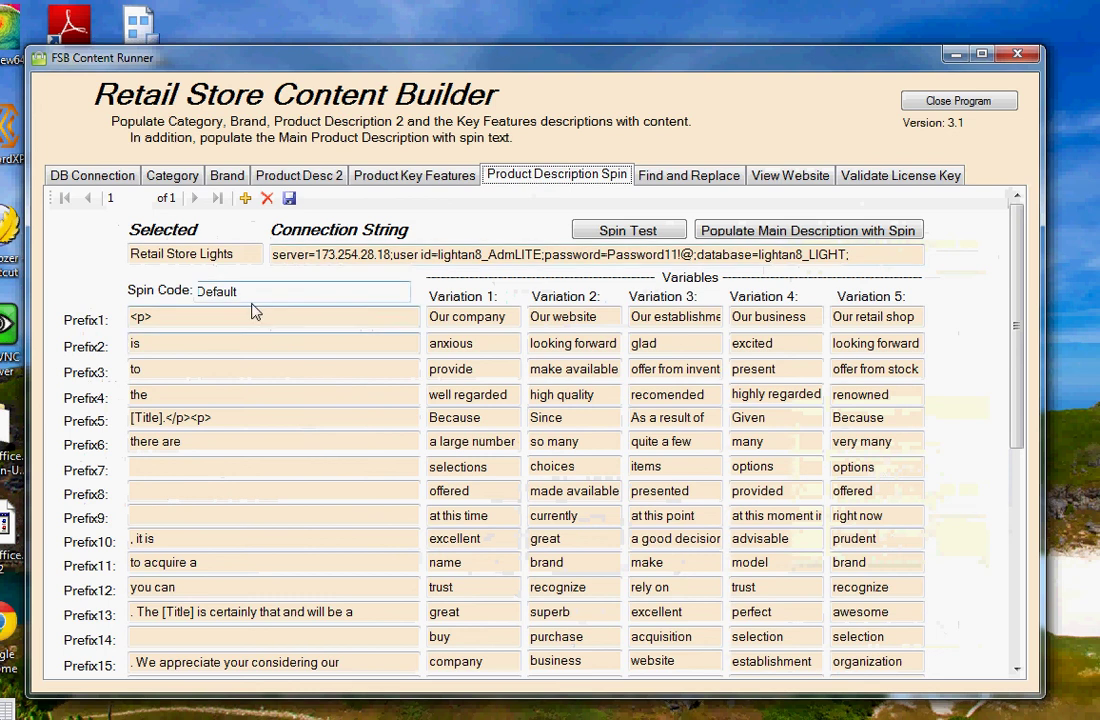
{"action": "left_click_drag", "start_coordinate": [248, 294], "coordinate": [195, 294]}
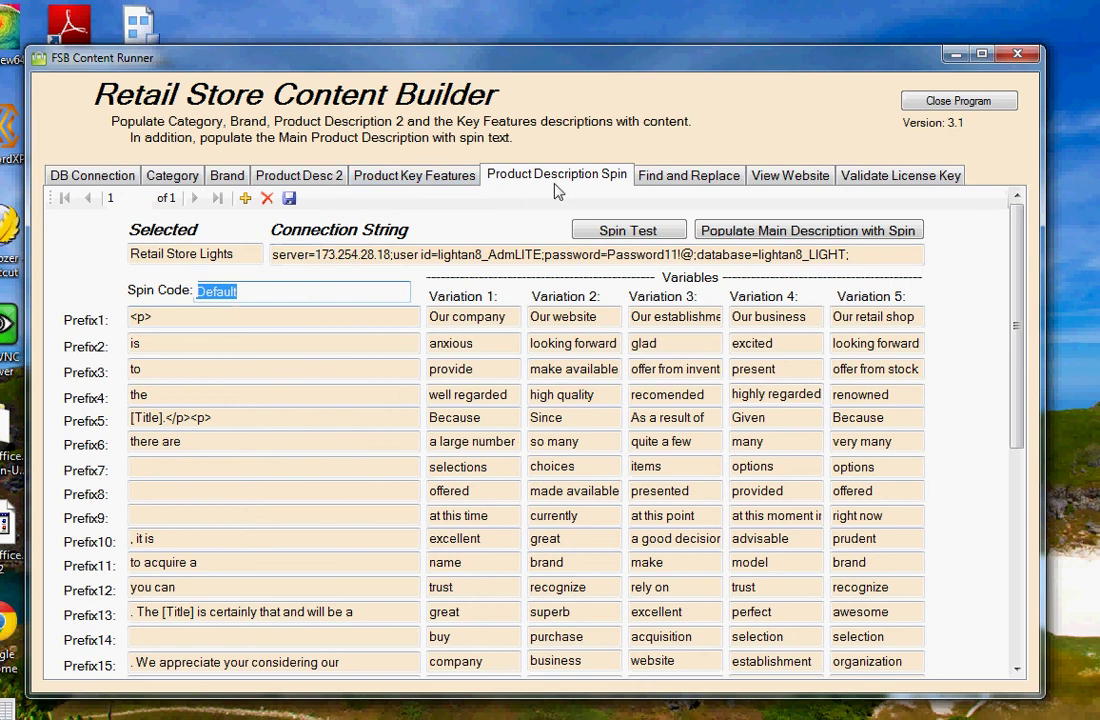
{"action": "left_click", "coordinate": [676, 183]}
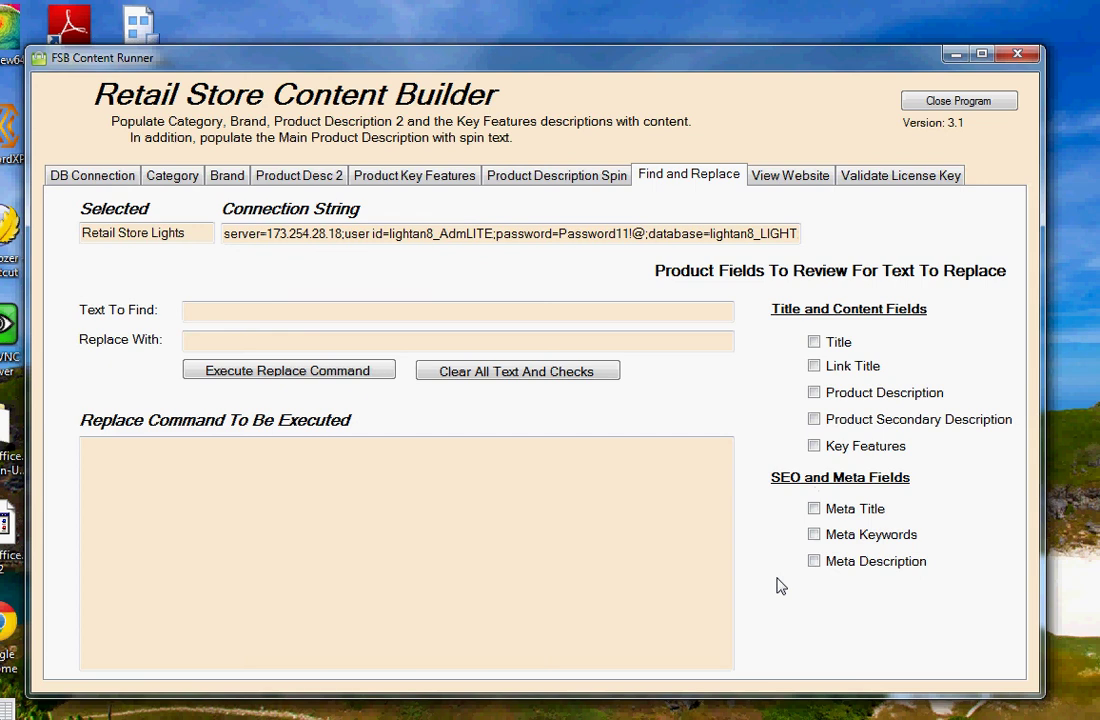
Tick Title and set the replacement to 'change it to this text', refreshing the UPDATE command
{"action": "left_click", "coordinate": [814, 343]}
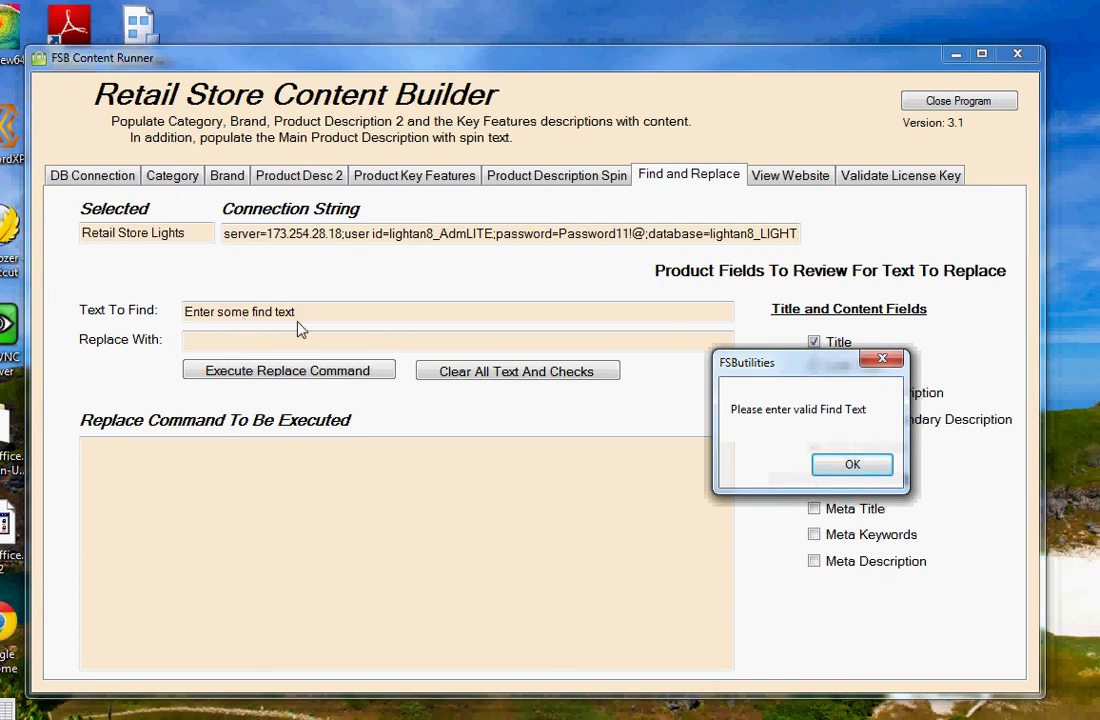
{"action": "left_click", "coordinate": [852, 465]}
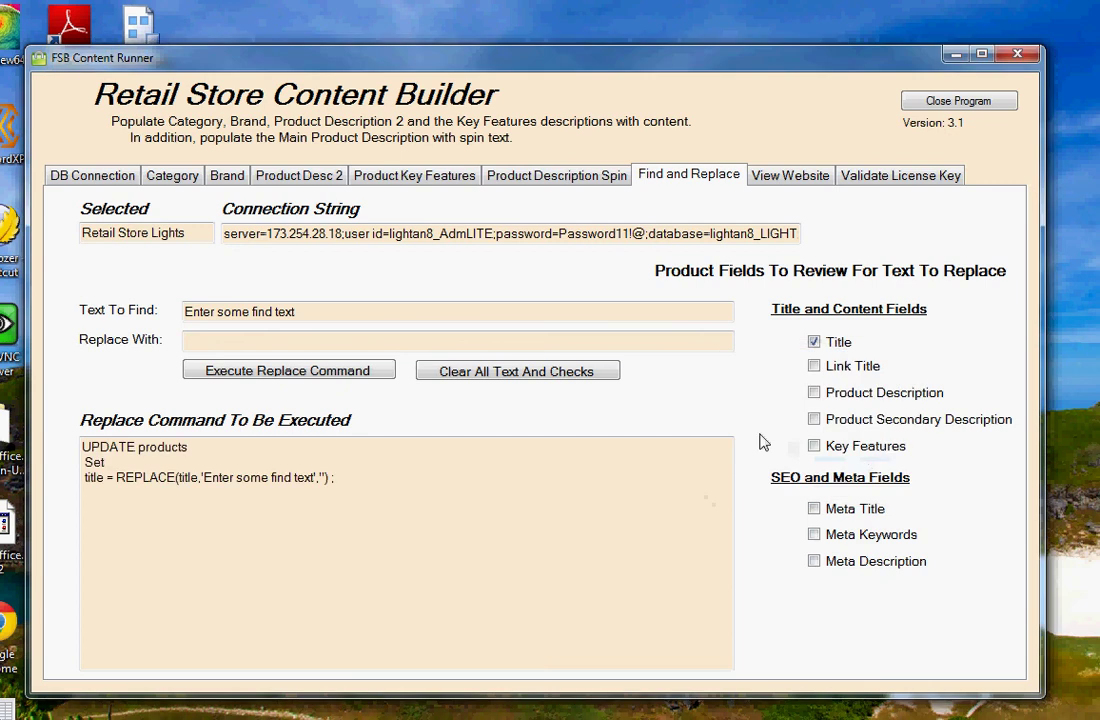
{"action": "left_click", "coordinate": [537, 340]}
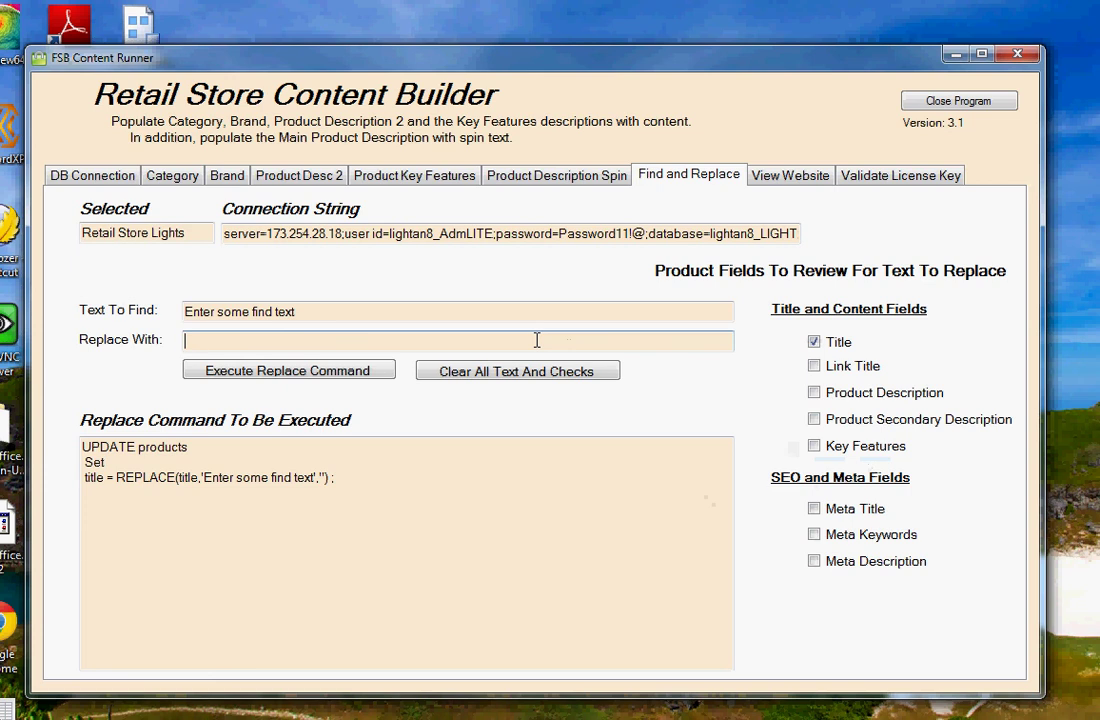
{"action": "type", "text": "change it to this tex"}
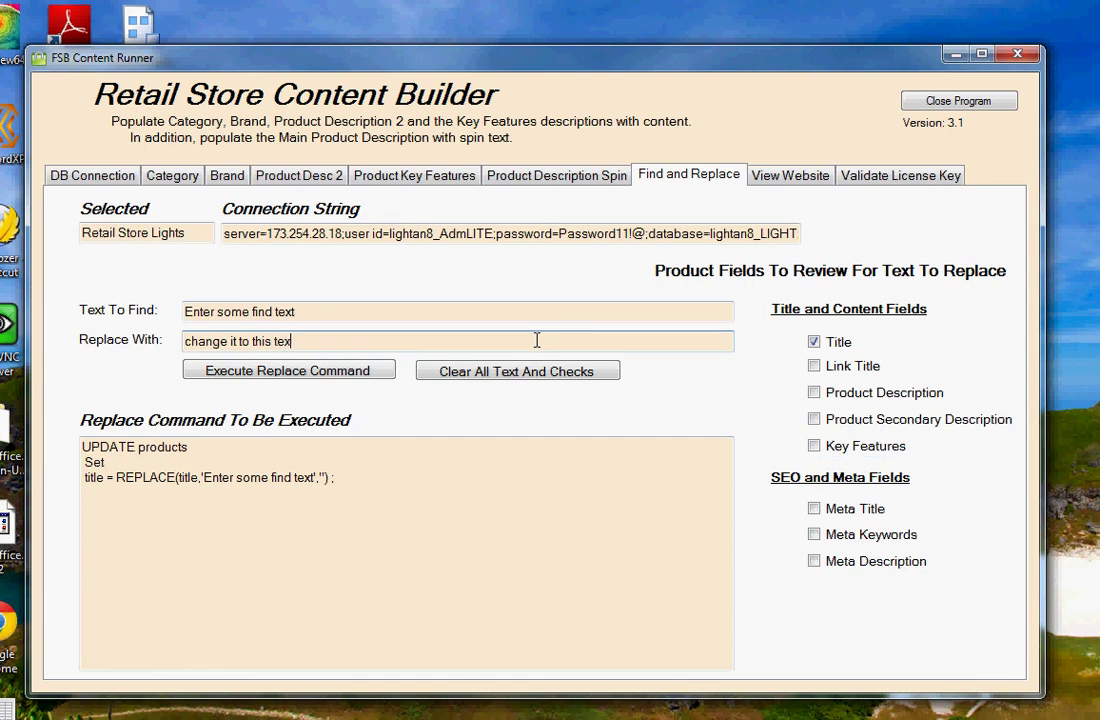
{"action": "type", "text": "t"}
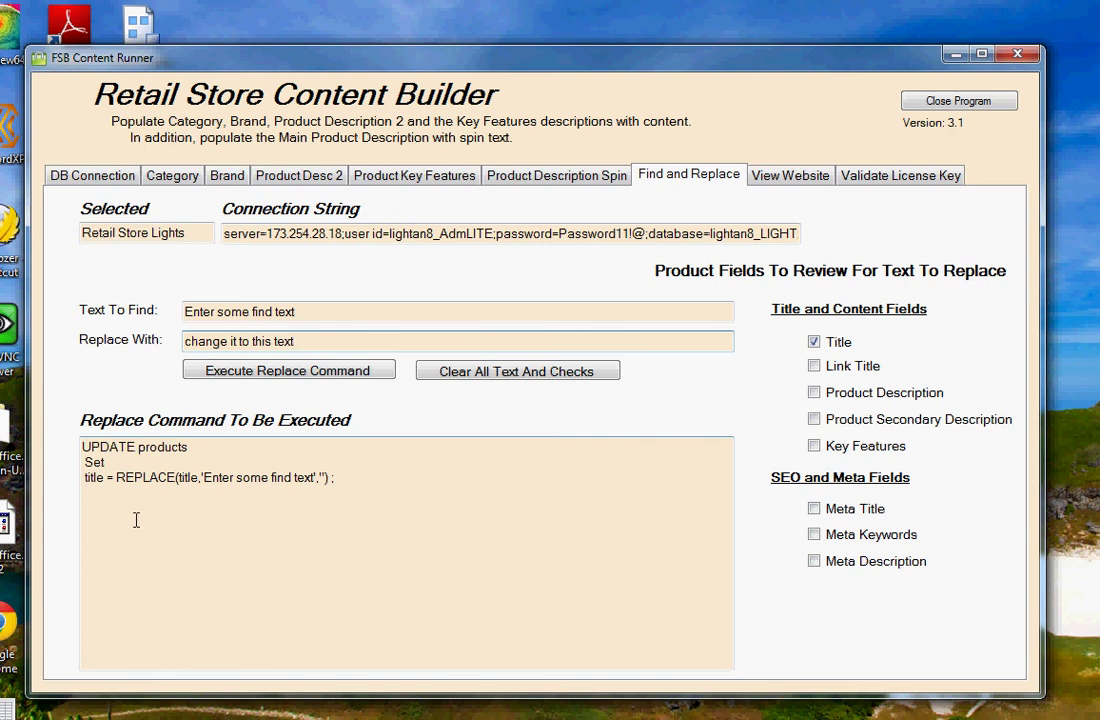
{"action": "left_click", "coordinate": [136, 519]}
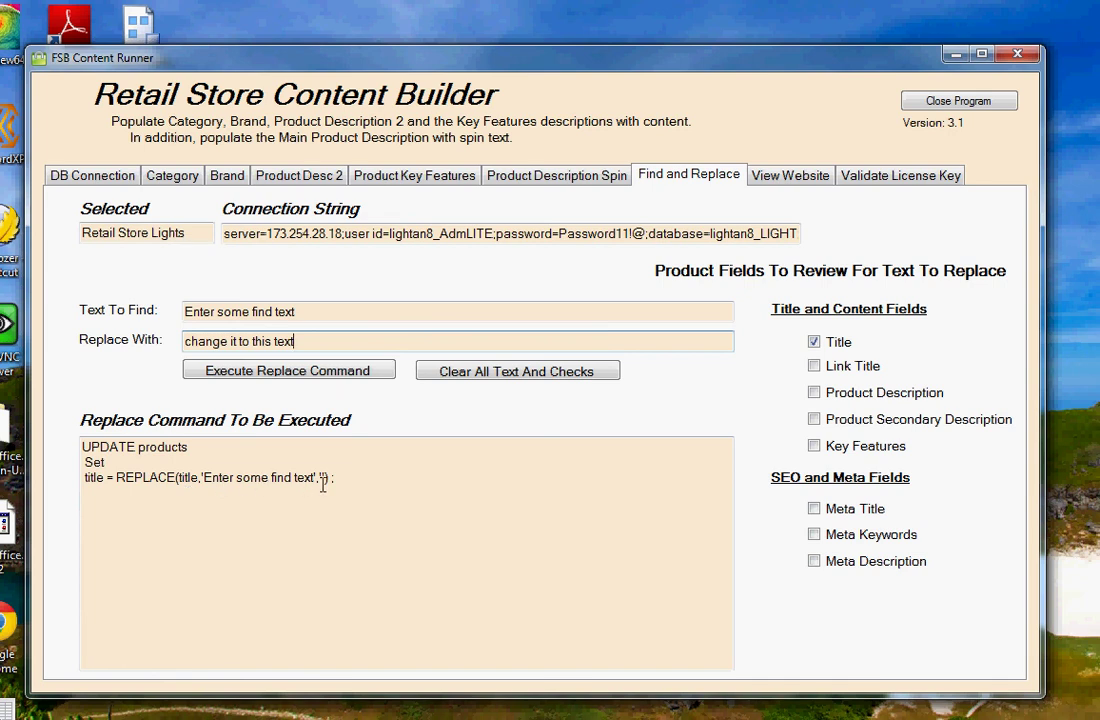
{"action": "left_click", "coordinate": [362, 317]}
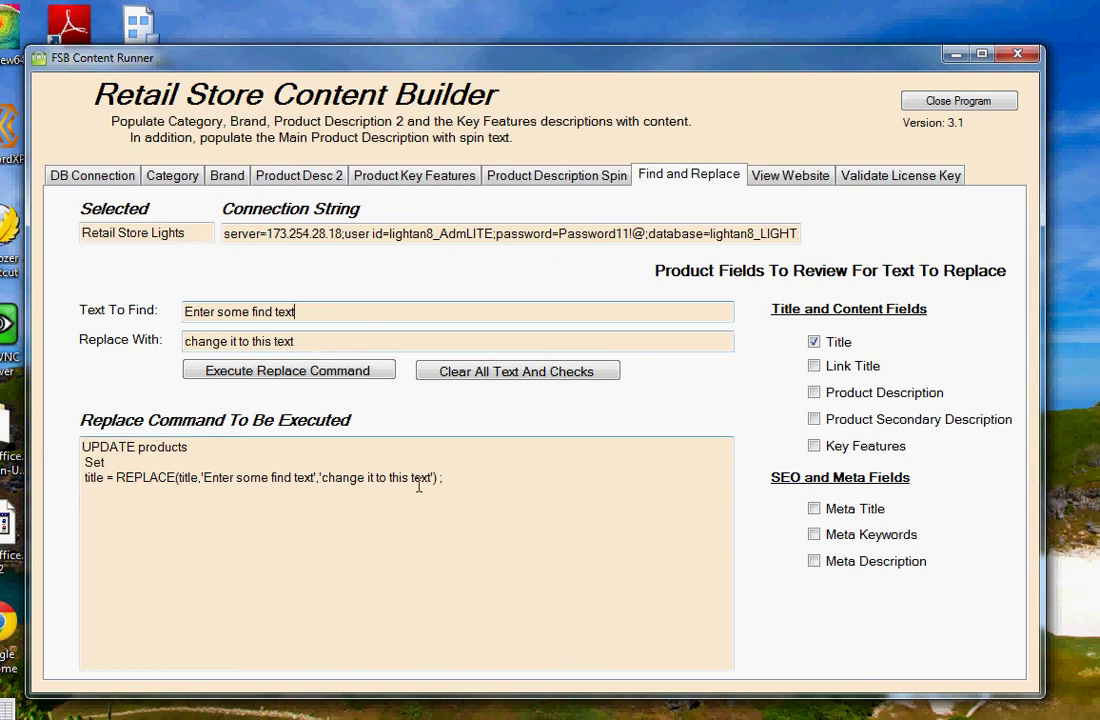
Tick Link Title, both descriptions, Key Features and the three Meta fields, then clear all text and checks
{"action": "left_click", "coordinate": [815, 367]}
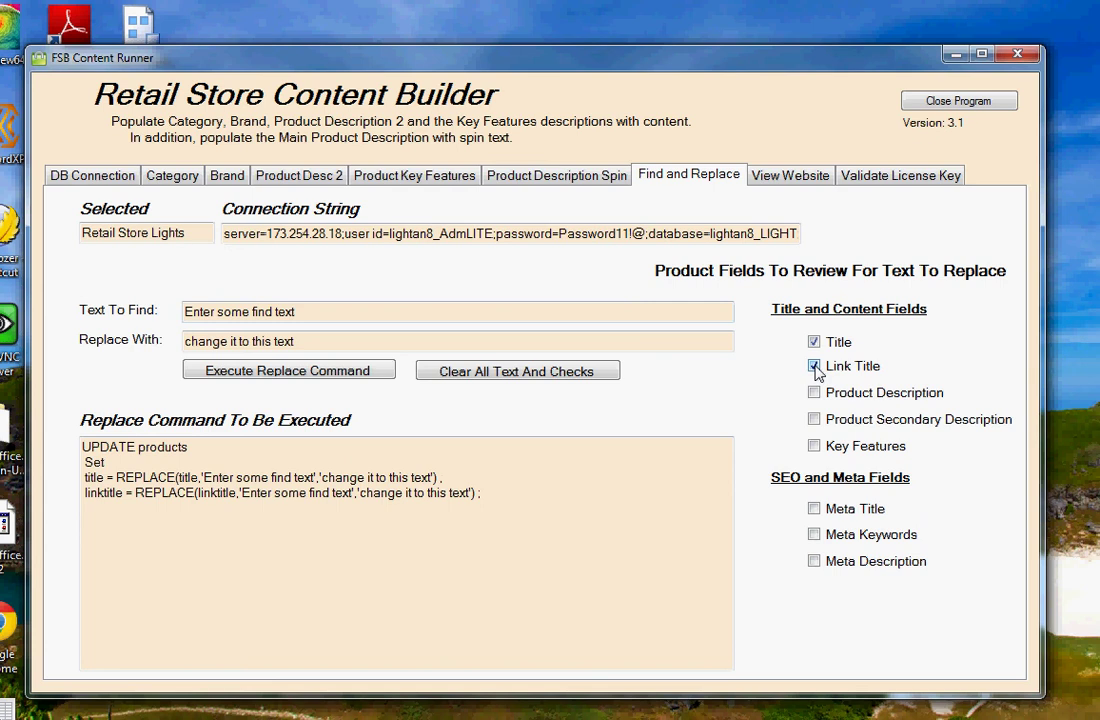
{"action": "left_click", "coordinate": [814, 393]}
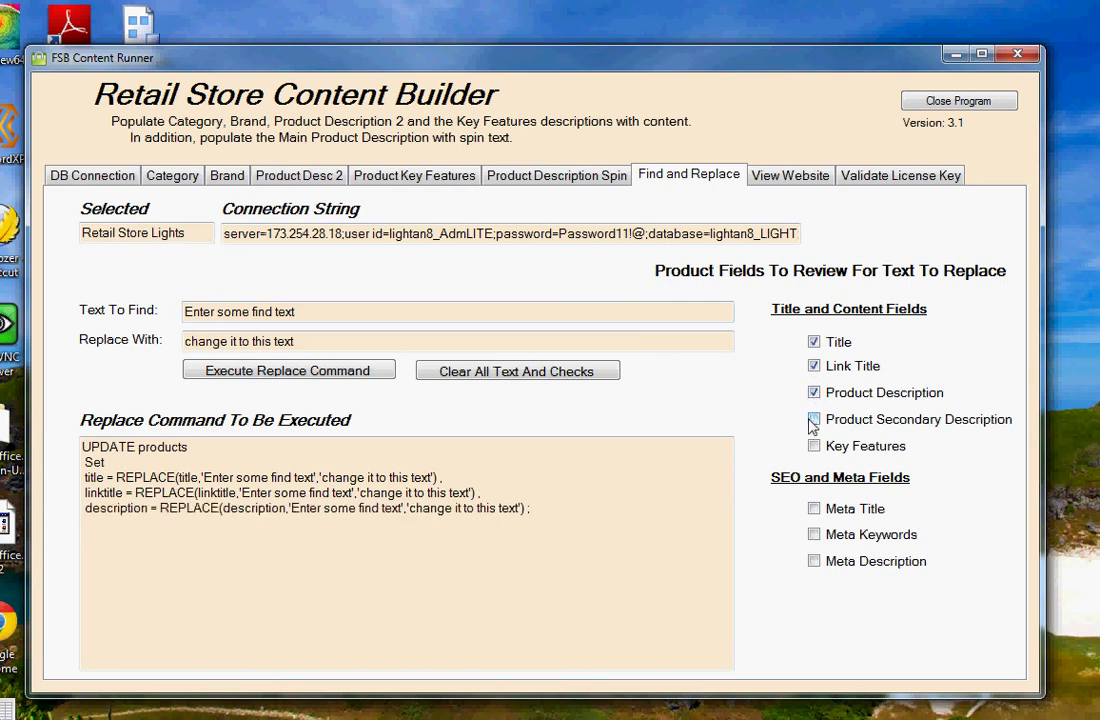
{"action": "left_click", "coordinate": [814, 420]}
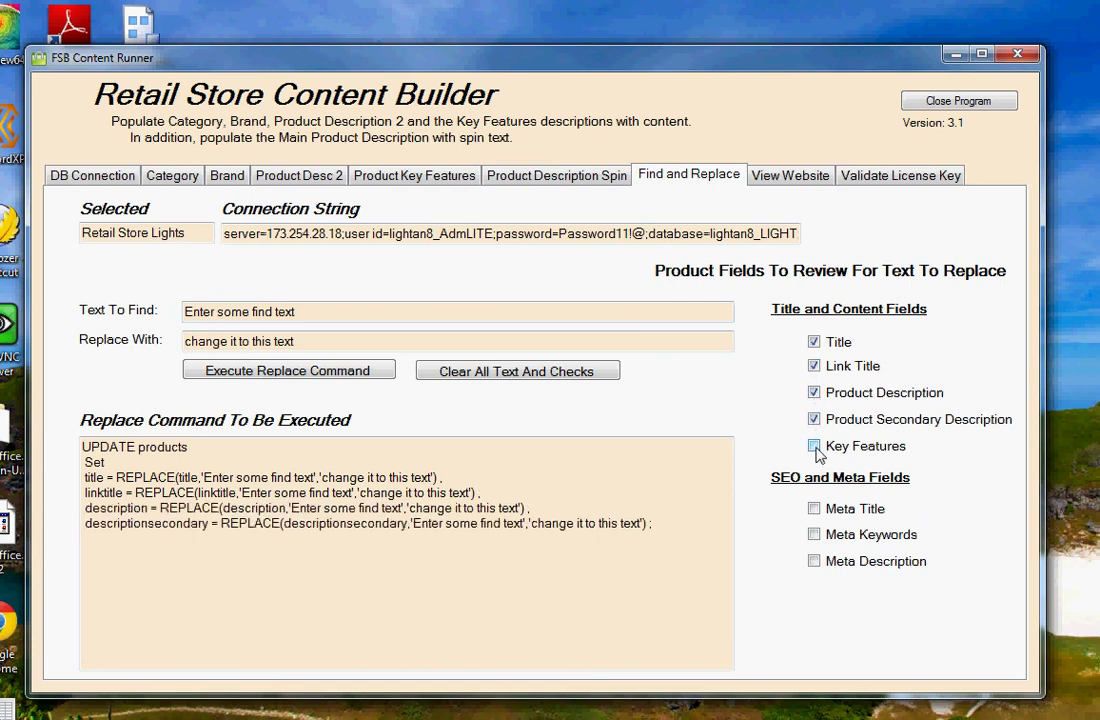
{"action": "left_click", "coordinate": [814, 446]}
{"action": "left_click", "coordinate": [814, 509]}
{"action": "left_click", "coordinate": [814, 535]}
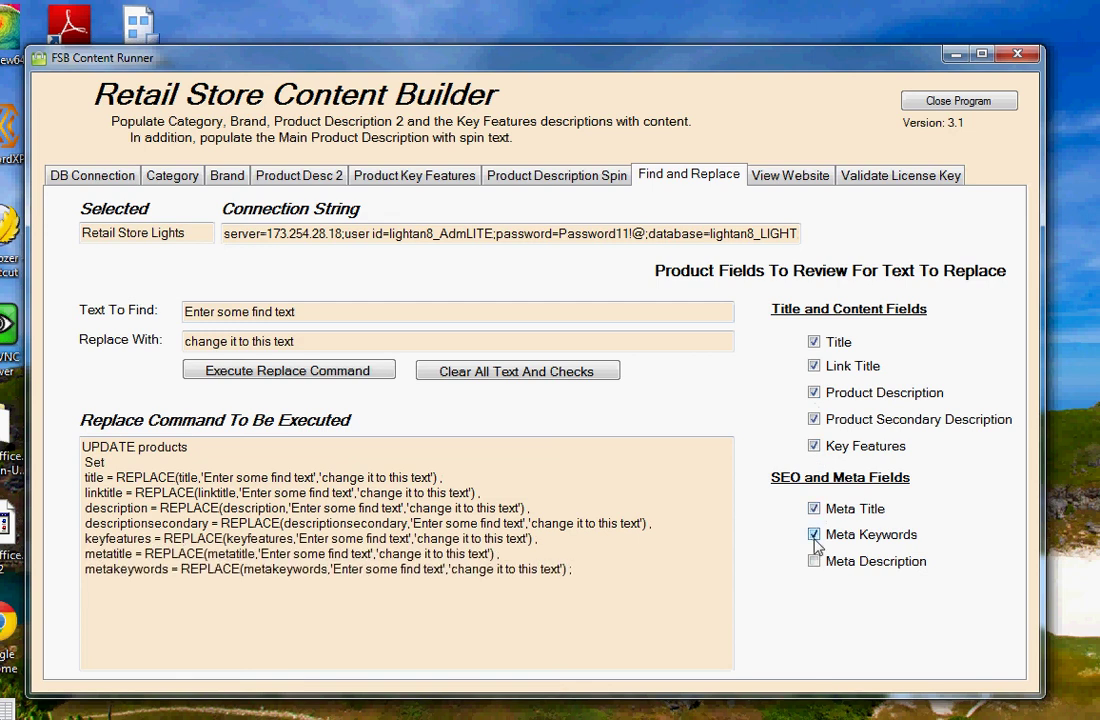
{"action": "left_click", "coordinate": [814, 561]}
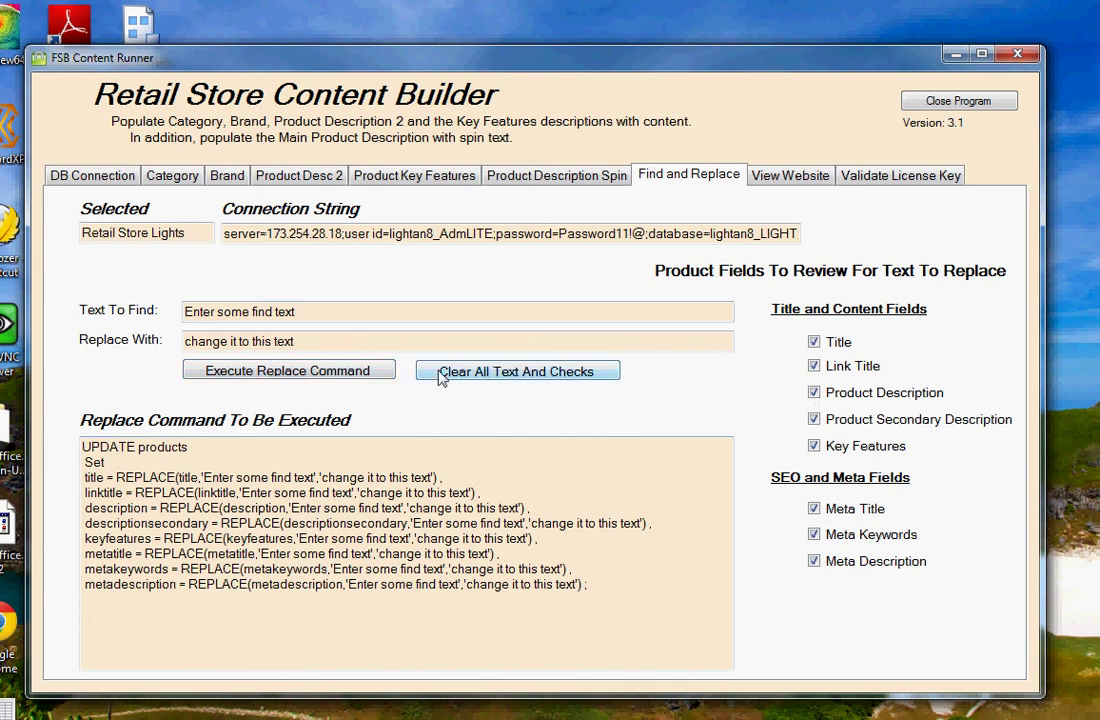
{"action": "left_click", "coordinate": [484, 373]}
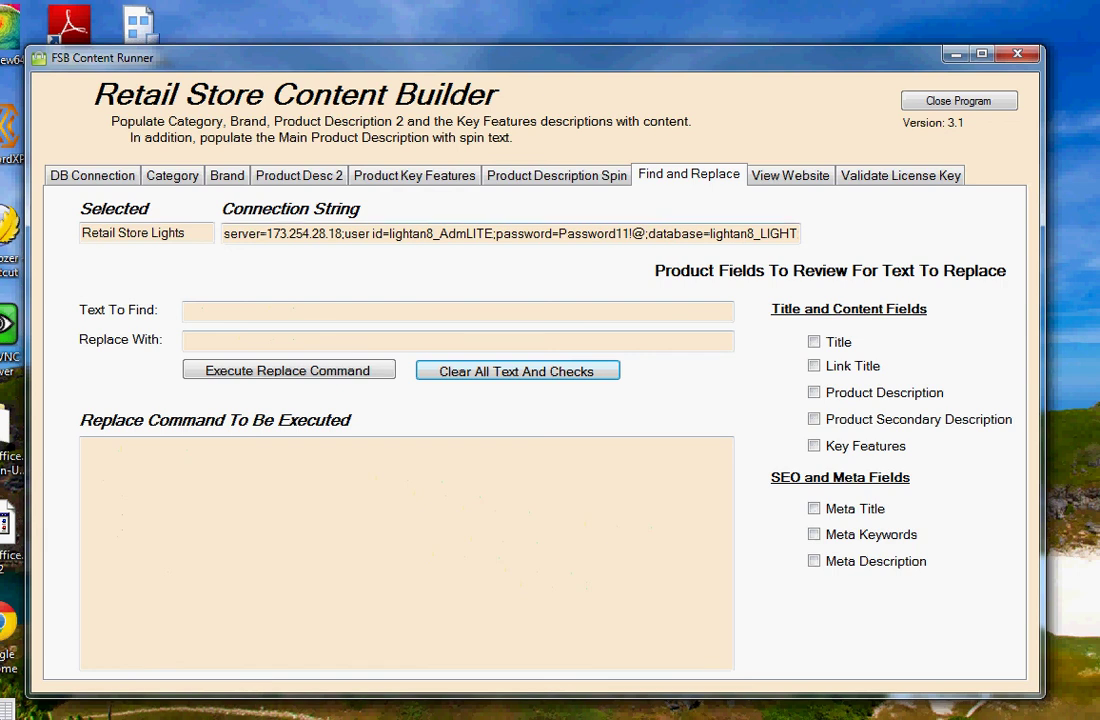
Run Validate License Key on the remembered key and acknowledge the Valid confirmation
{"action": "left_click", "coordinate": [873, 178]}
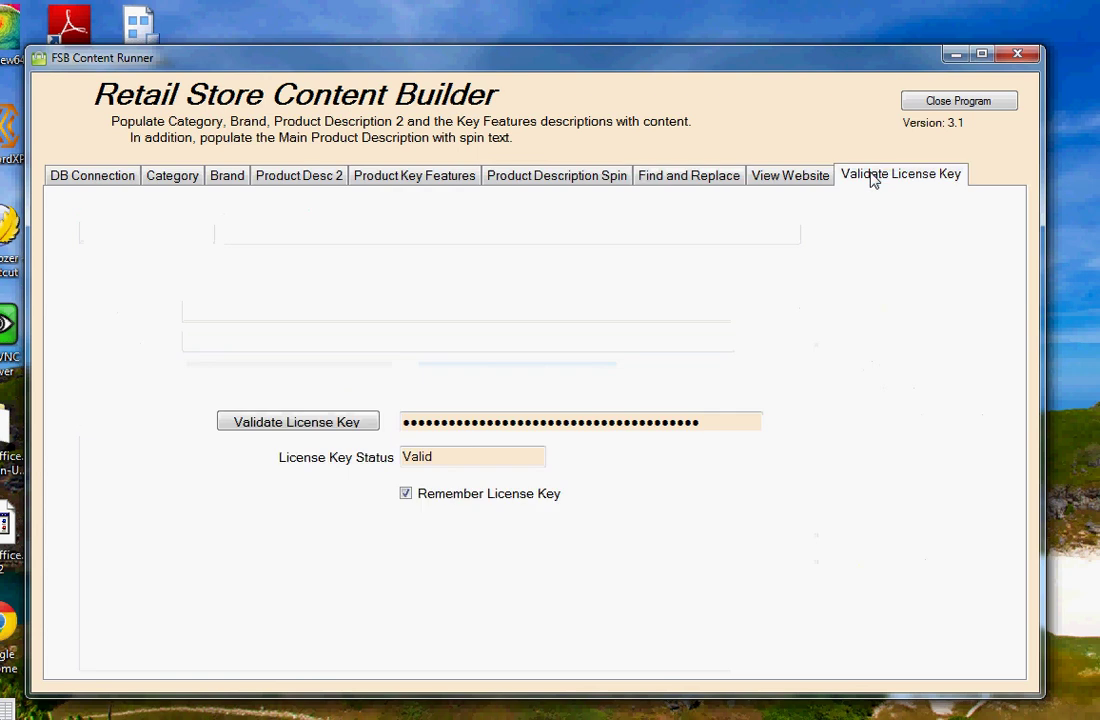
{"action": "left_click", "coordinate": [287, 425]}
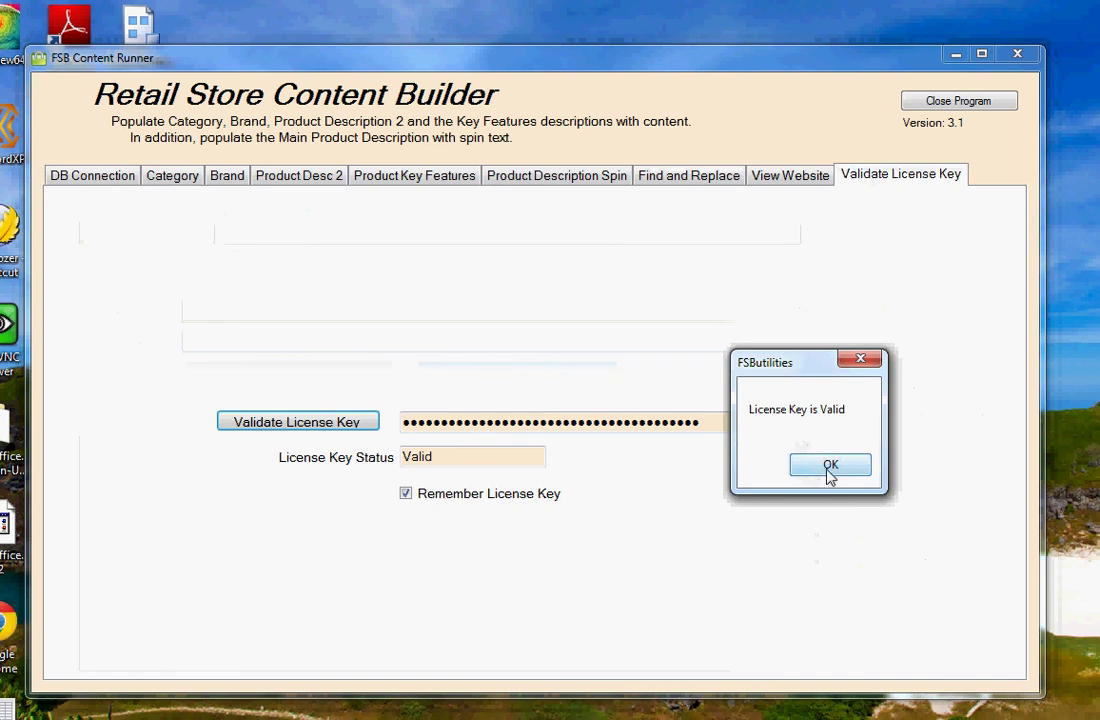
{"action": "left_click", "coordinate": [829, 467]}
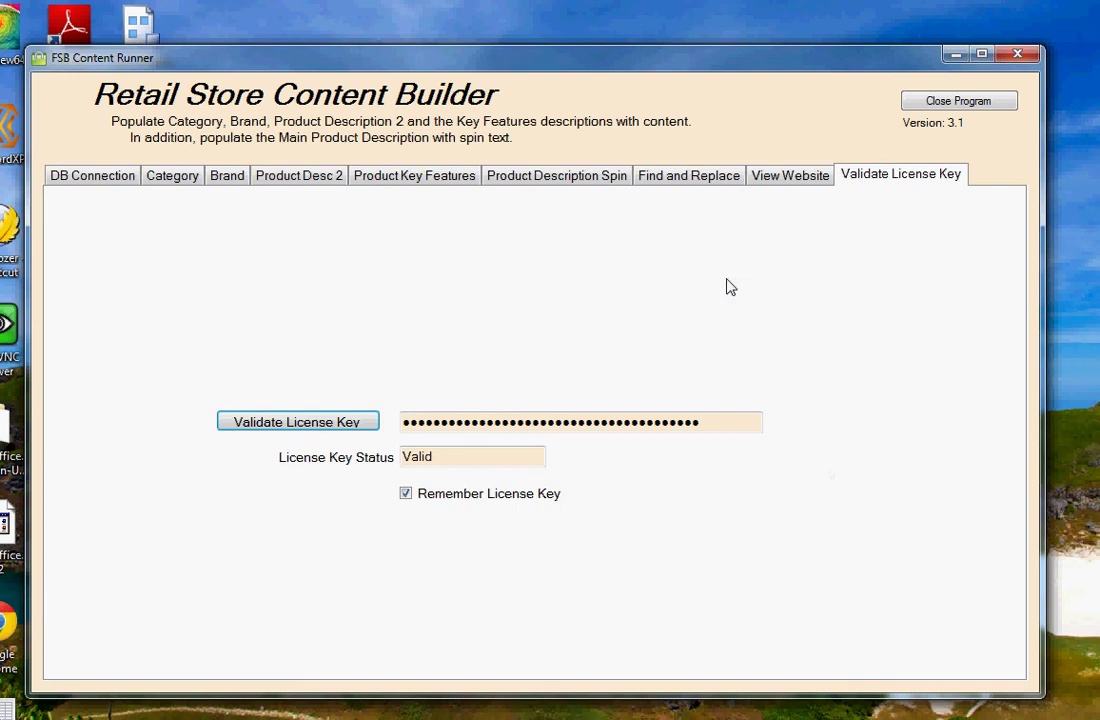
Switch to the Product Description Spin page showing Retail Store Lights with the Default spin code
{"action": "left_click", "coordinate": [602, 179]}
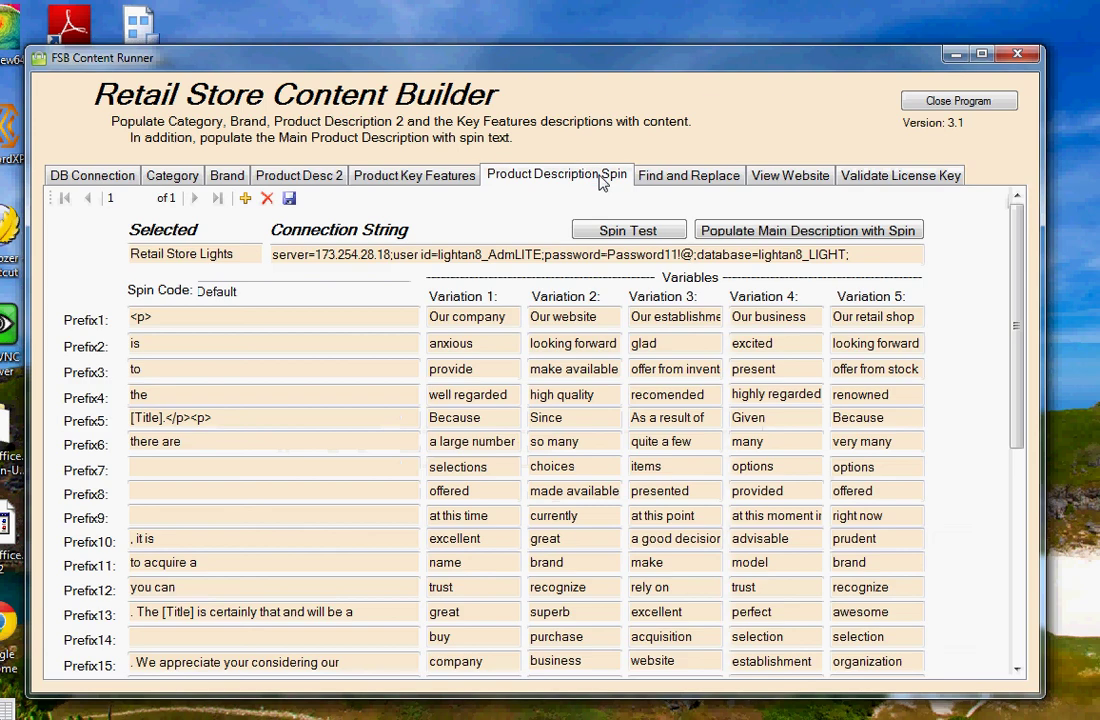